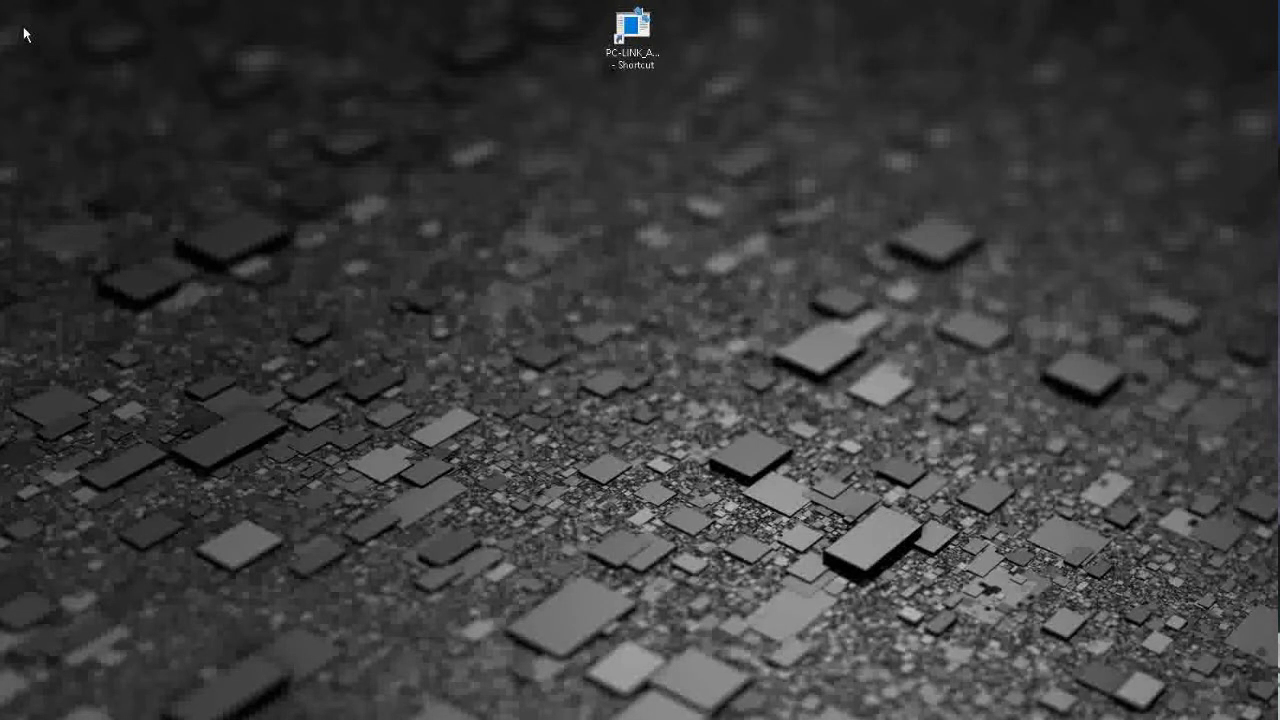
Open PC-LINK for XE-A137/A147 and import all data from the SD folder ECRXXX14 on drive H
{"action": "left_click", "coordinate": [645, 45]}
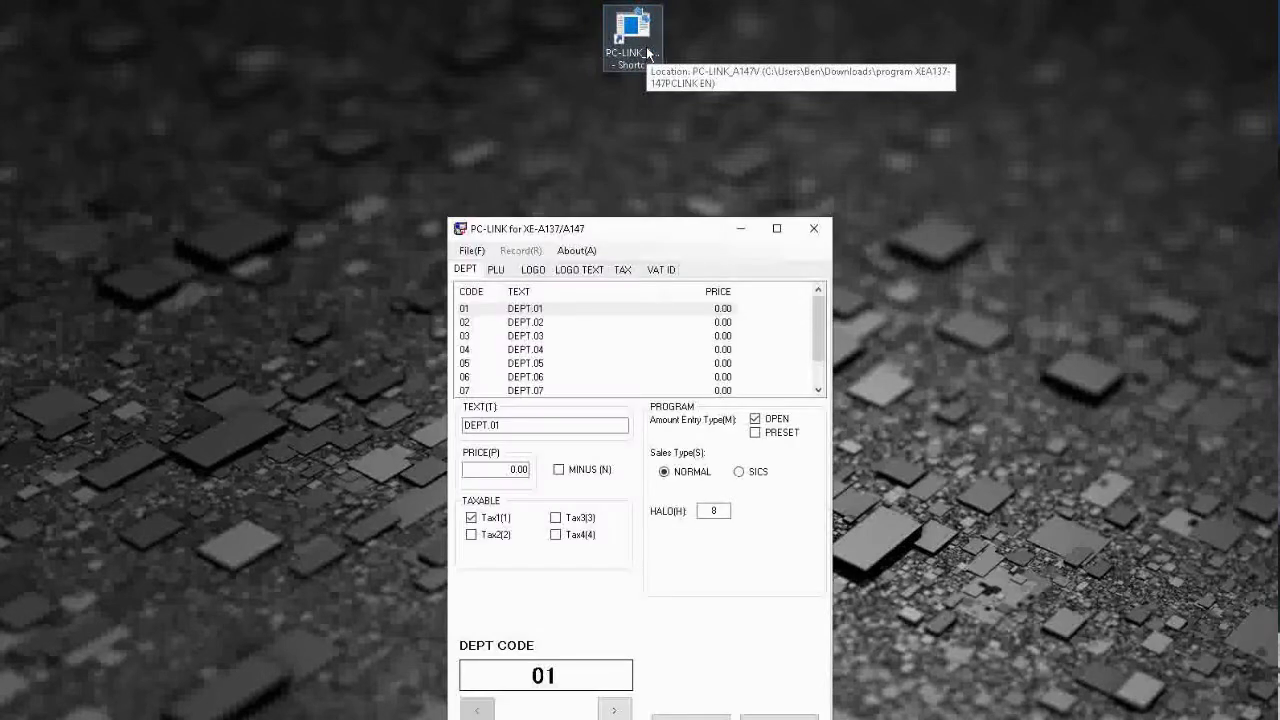
{"action": "left_click", "coordinate": [472, 253]}
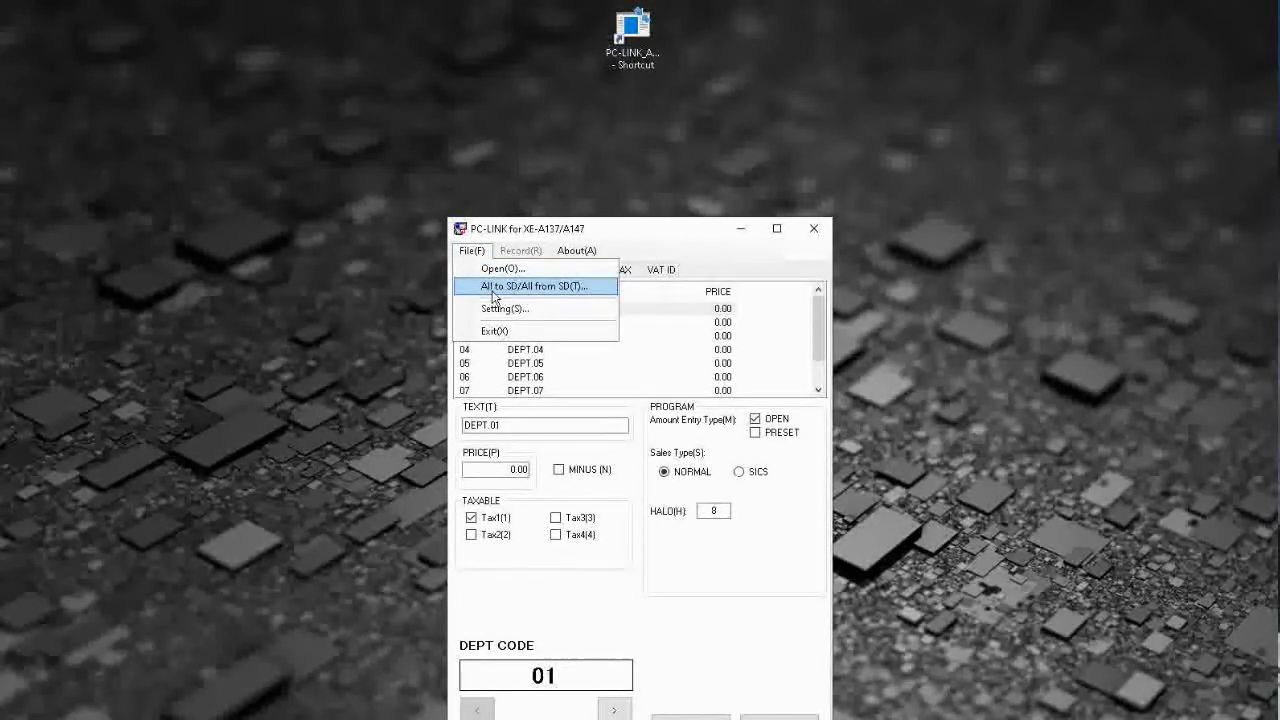
{"action": "left_click", "coordinate": [543, 290]}
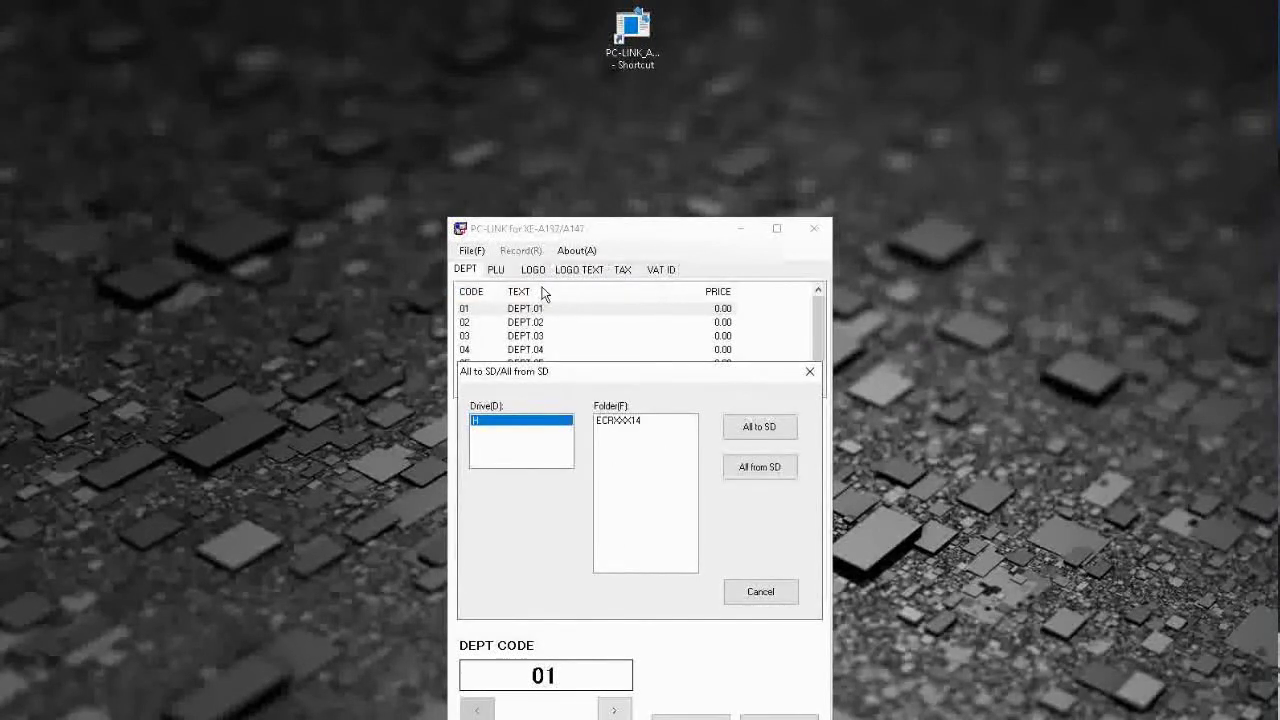
{"action": "left_click", "coordinate": [631, 424]}
{"action": "left_click", "coordinate": [785, 473]}
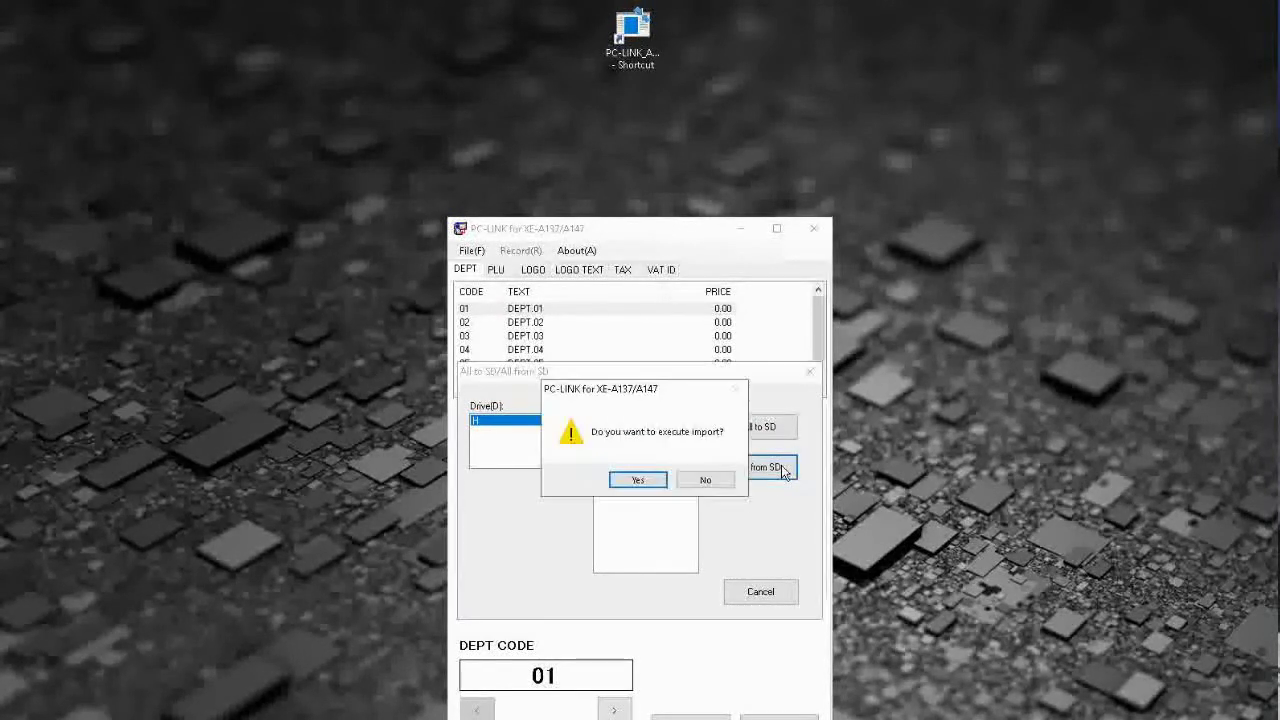
{"action": "left_click", "coordinate": [654, 486]}
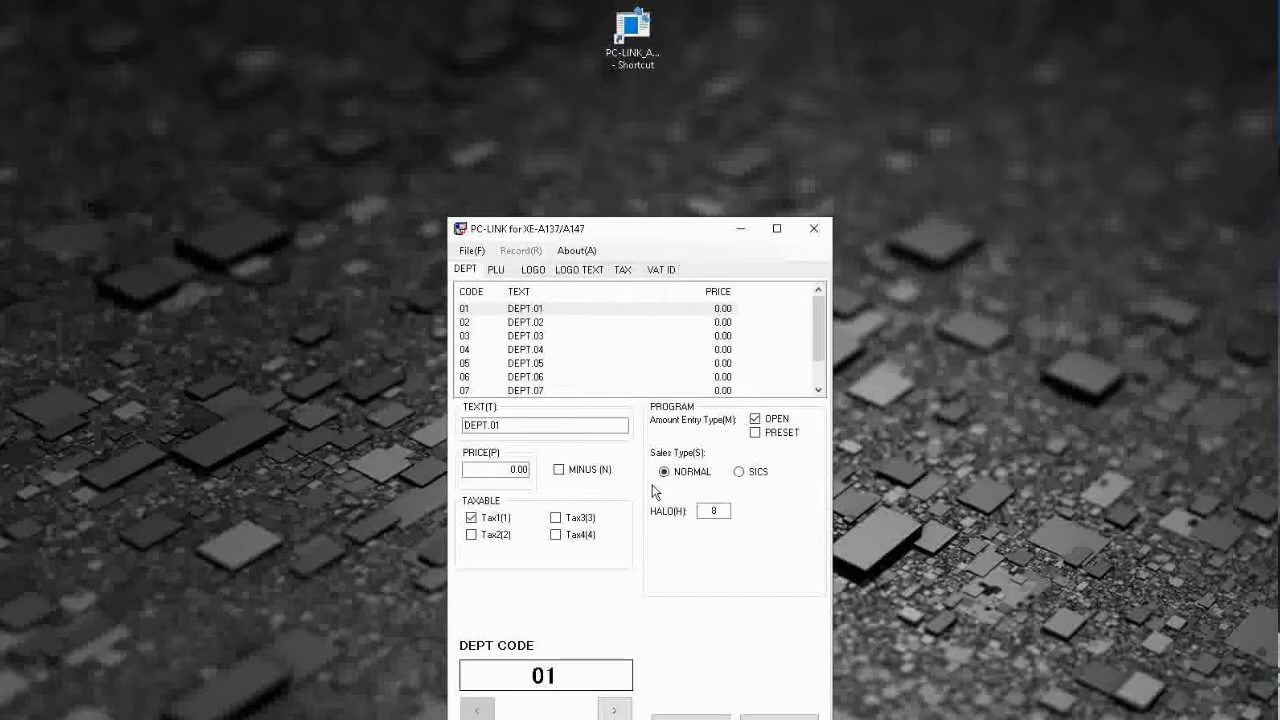
Rename department 01 as SALES
{"action": "left_click", "coordinate": [528, 311]}
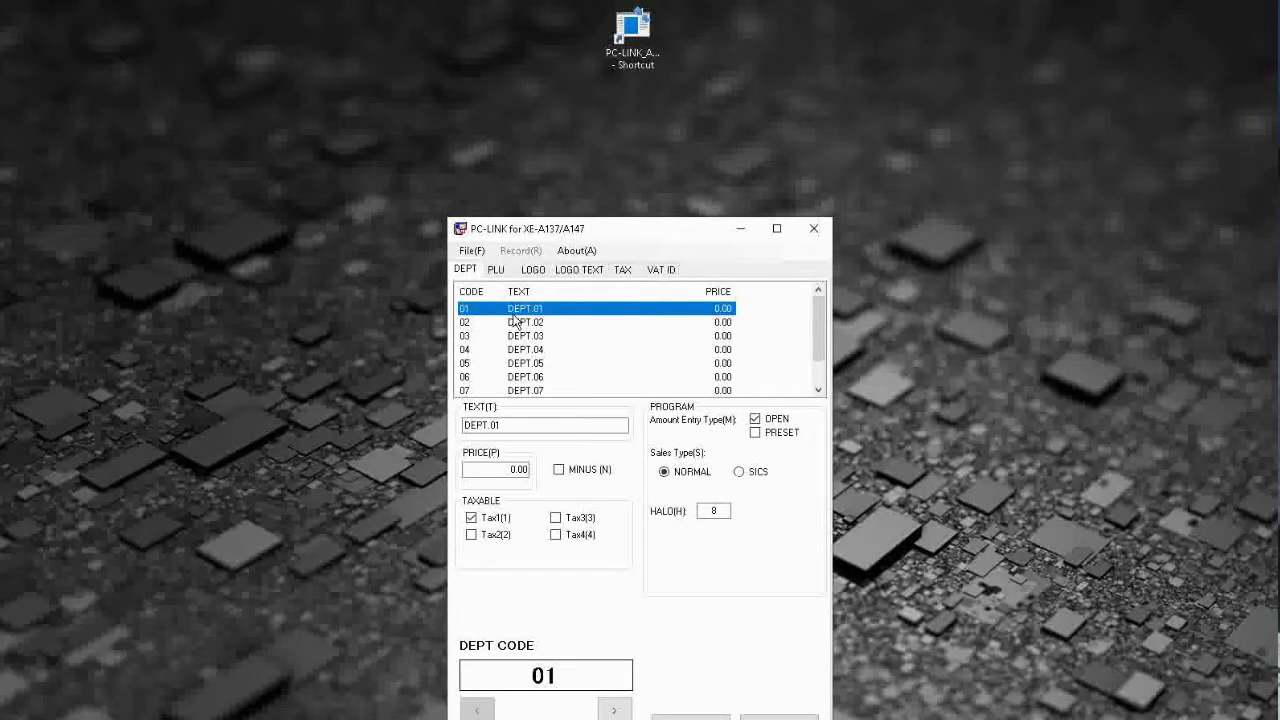
{"action": "left_click", "coordinate": [521, 427]}
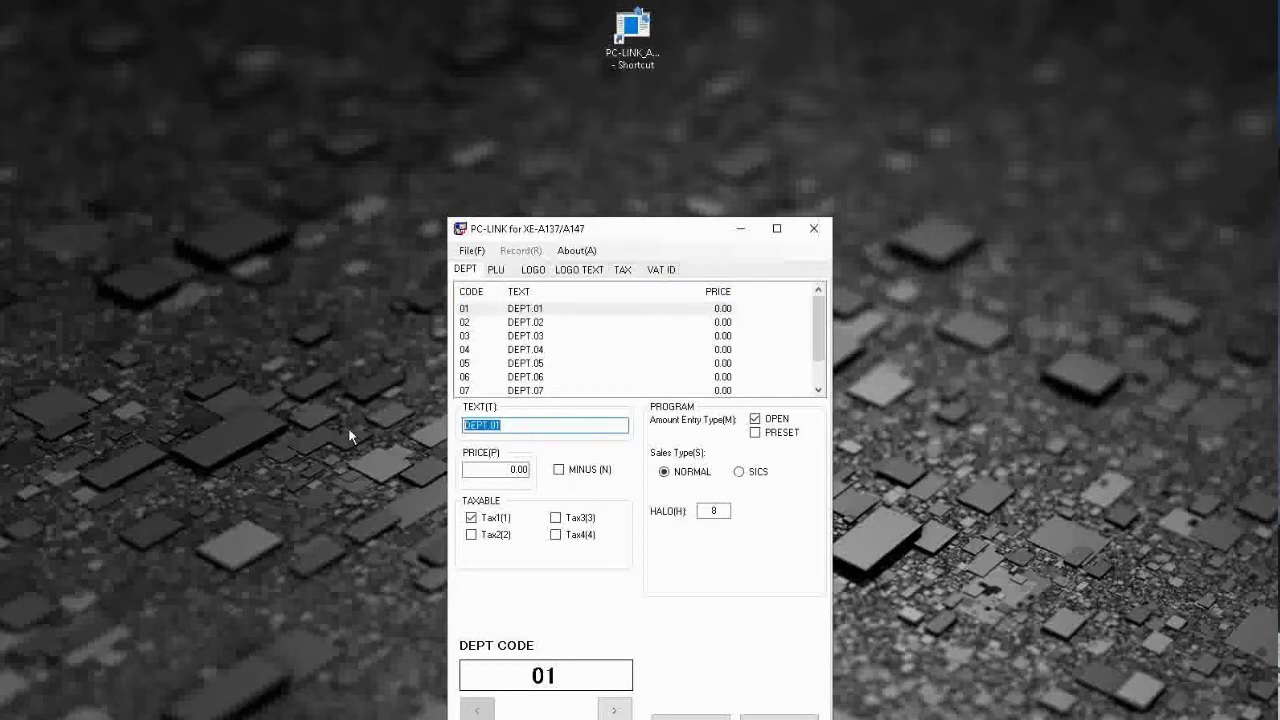
{"action": "type", "text": "SALES"}
{"action": "left_click", "coordinate": [515, 470]}
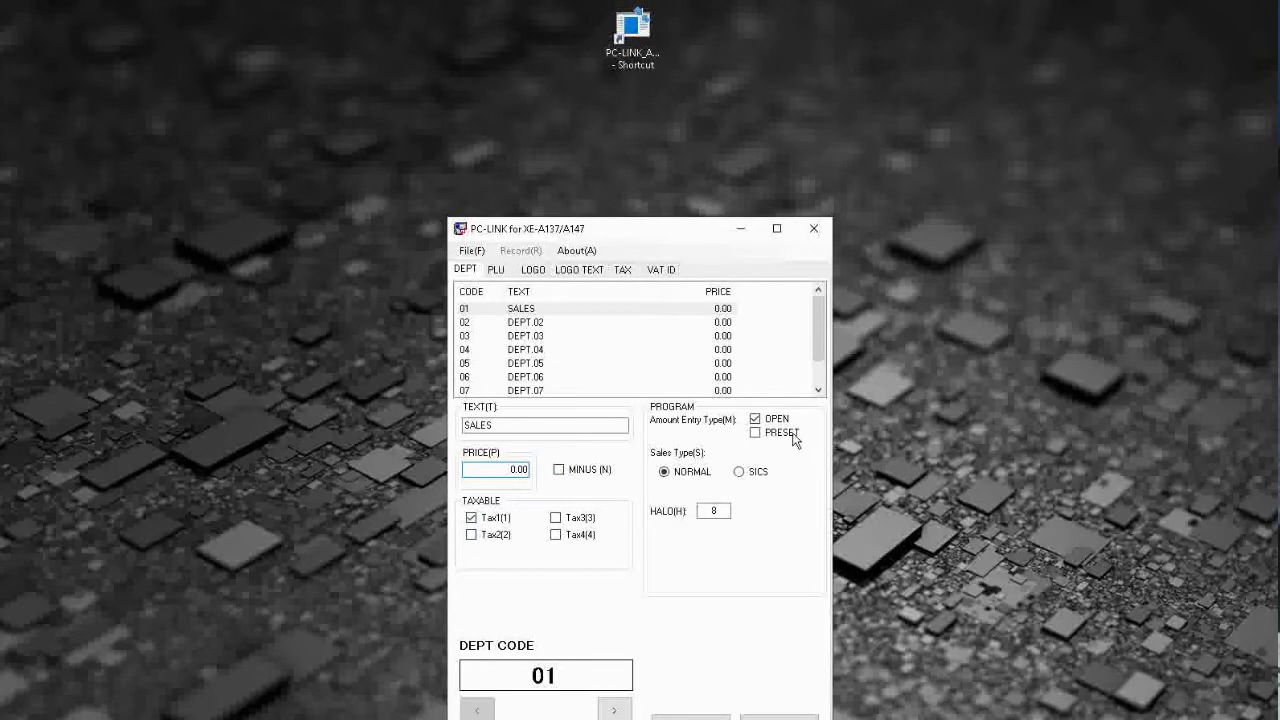
Rename department 02 as GOODS
{"action": "left_click", "coordinate": [535, 324]}
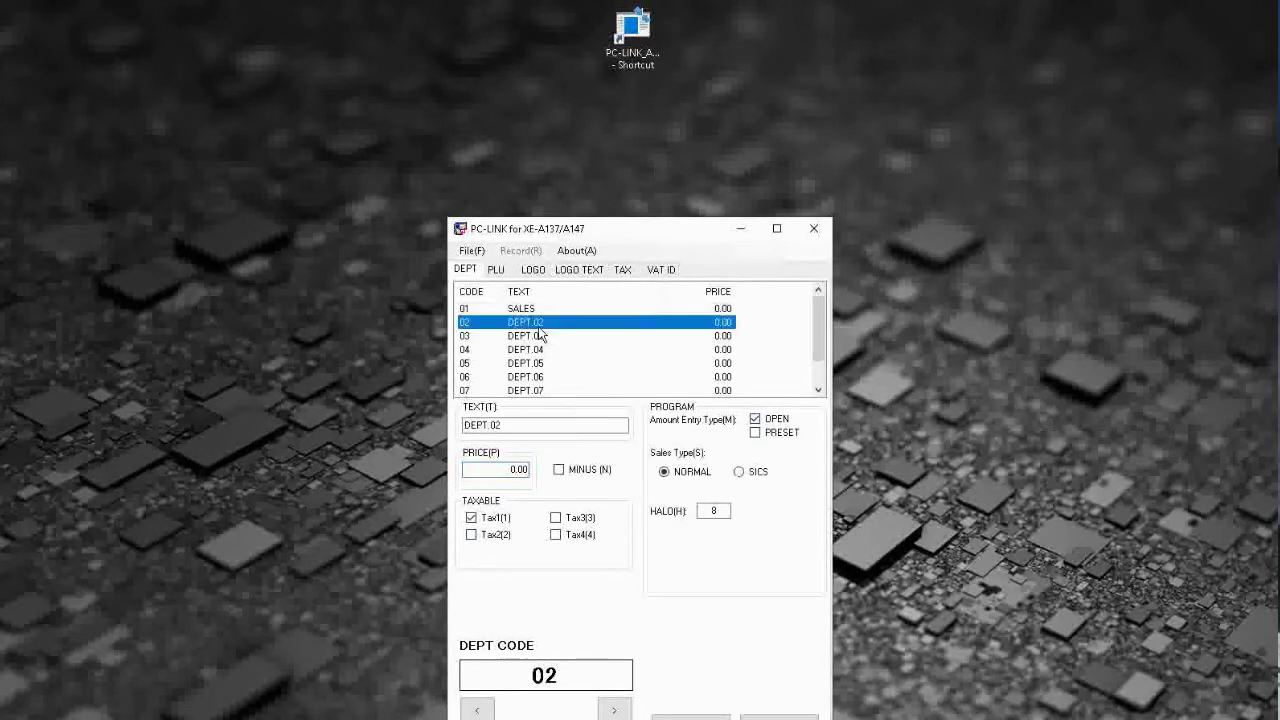
{"action": "left_click", "coordinate": [497, 424]}
{"action": "left_click_drag", "start_coordinate": [497, 424], "coordinate": [461, 425]}
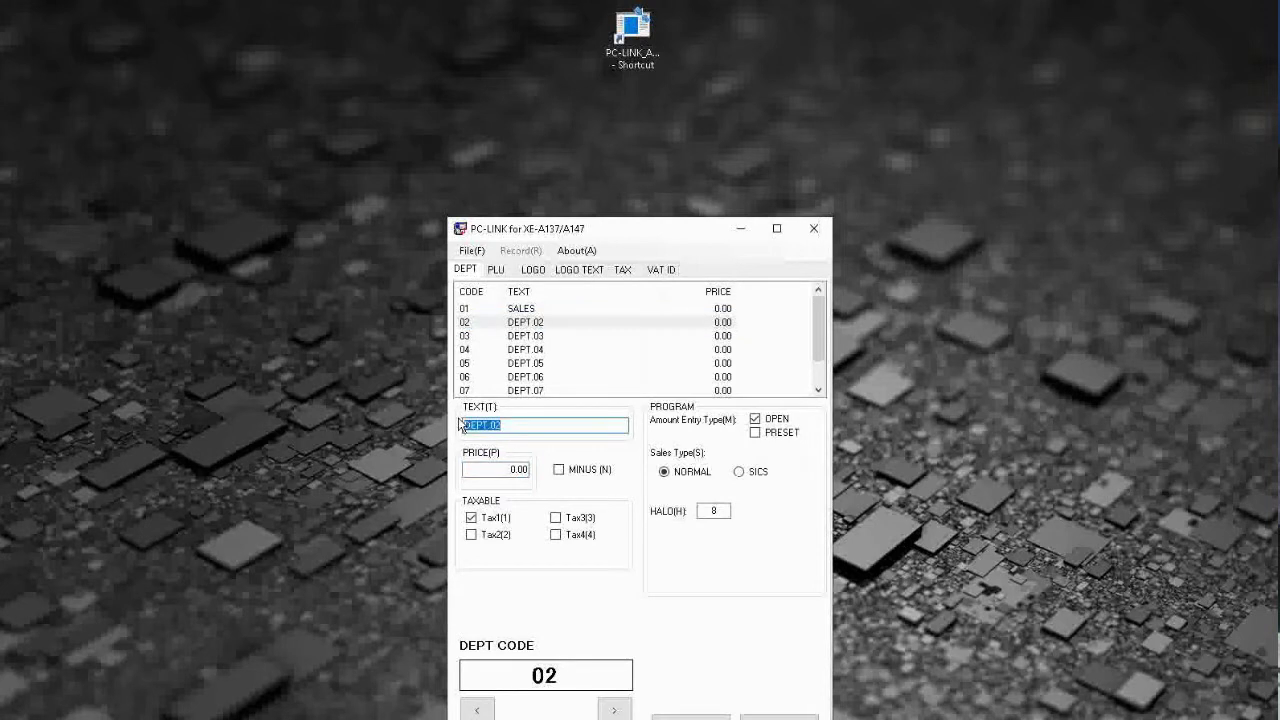
{"action": "type", "text": "GOODS"}
Rename department 03 as 5% VAT and make it taxable under Tax2 instead of Tax1
{"action": "left_click", "coordinate": [551, 336]}
{"action": "key", "text": "Tab"}
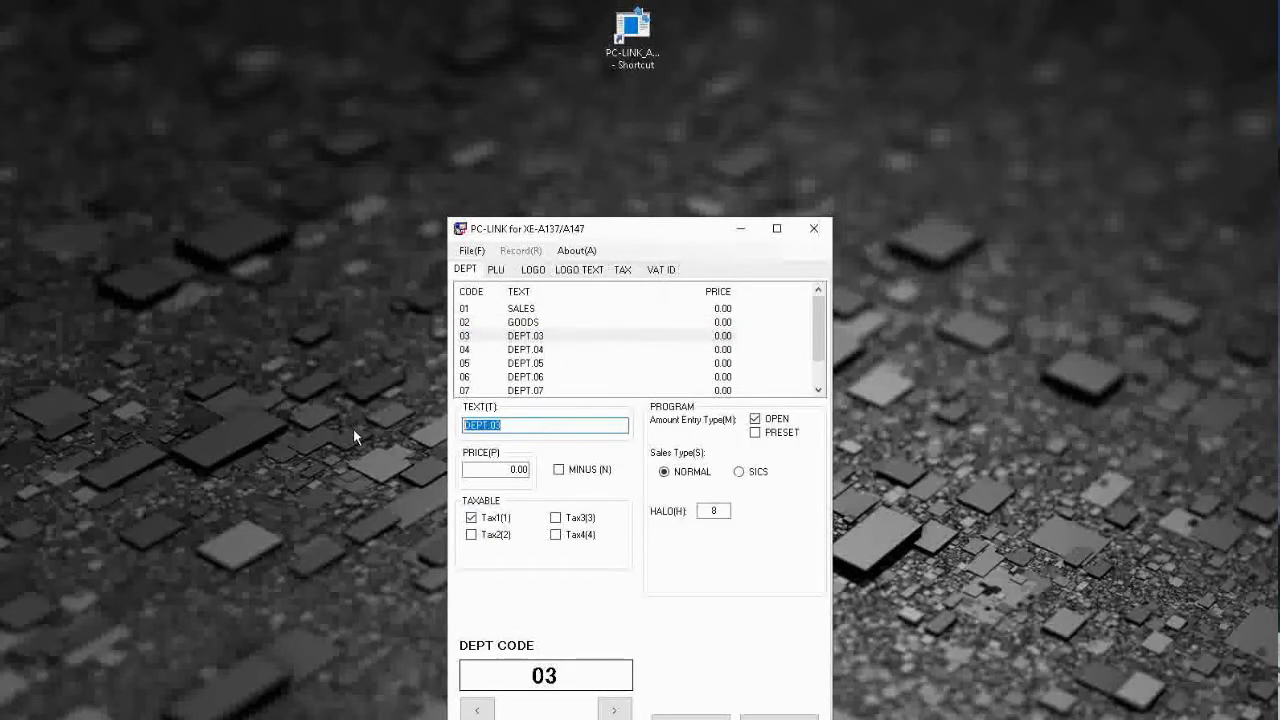
{"action": "key", "text": "BackSpace"}
{"action": "type", "text": "5% VAT"}
{"action": "left_click", "coordinate": [471, 517]}
{"action": "left_click", "coordinate": [471, 535]}
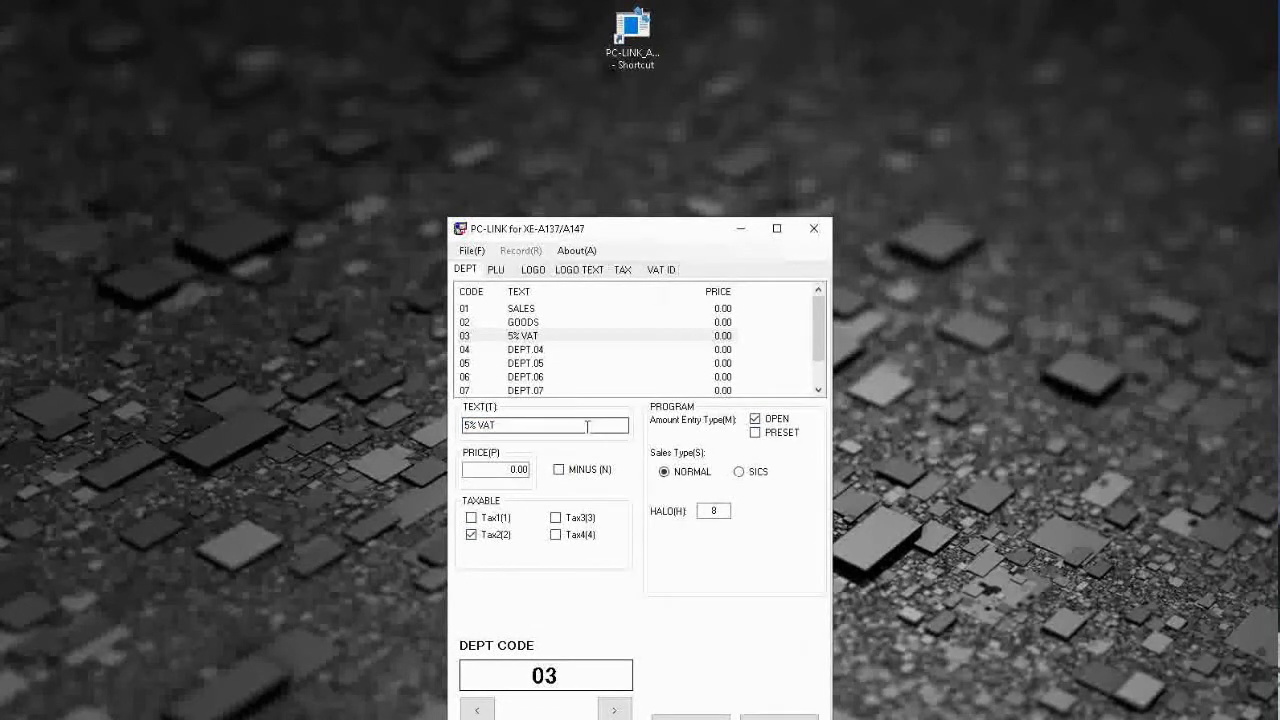
Rename department 04 as £5.00 ENTRY, set its price to 5.00 and make its amount entry preset only
{"action": "left_click", "coordinate": [521, 351]}
{"action": "key", "text": "Tab"}
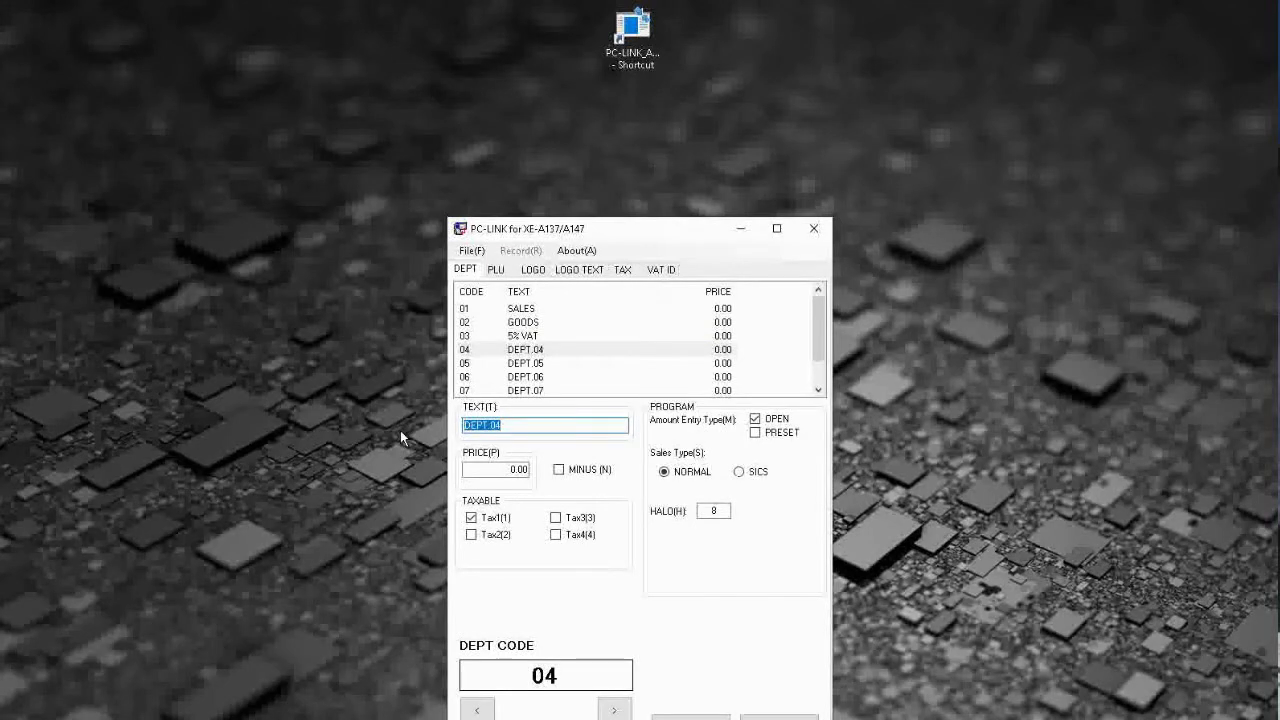
{"action": "type", "text": "£5.00 G"}
{"action": "key", "text": "BackSpace"}
{"action": "type", "text": "ENTRY"}
{"action": "left_click", "coordinate": [522, 469]}
{"action": "type", "text": "5."}
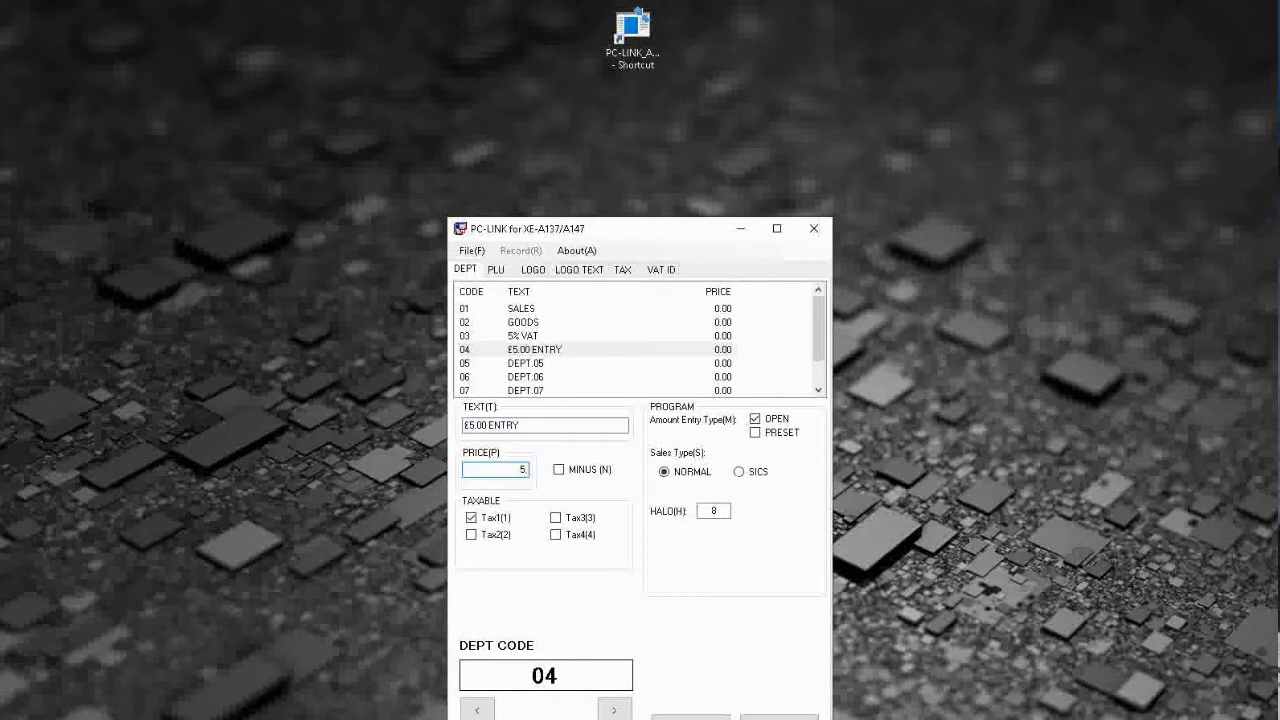
{"action": "type", "text": "00"}
{"action": "left_click", "coordinate": [758, 432]}
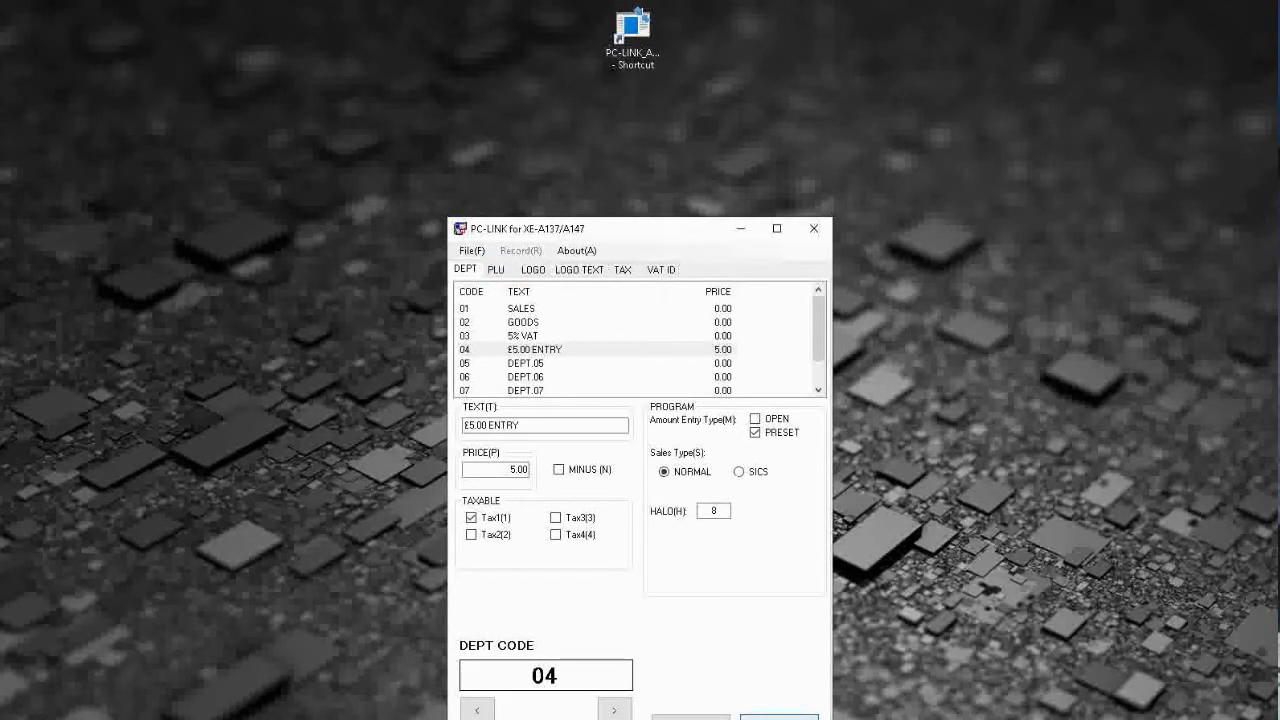
Export the department data to the SD folder ECRXXX14
{"action": "left_click", "coordinate": [779, 716]}
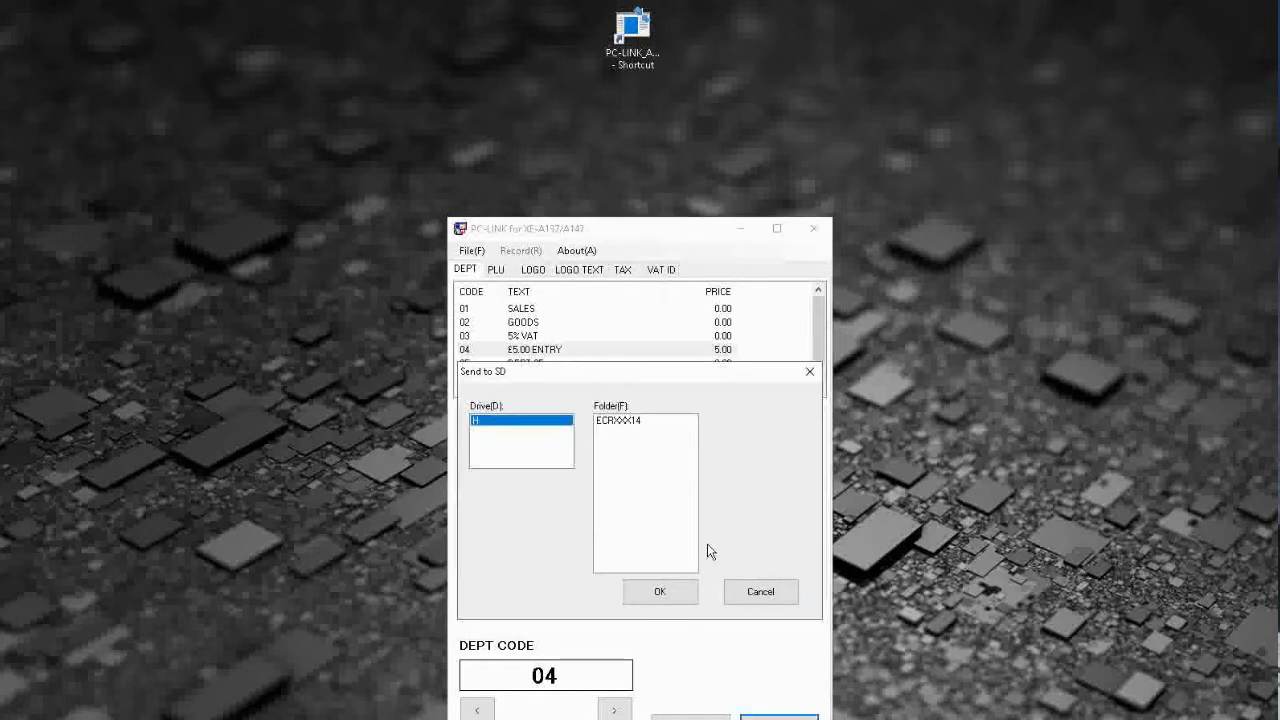
{"action": "left_click", "coordinate": [635, 421]}
{"action": "left_click", "coordinate": [660, 592]}
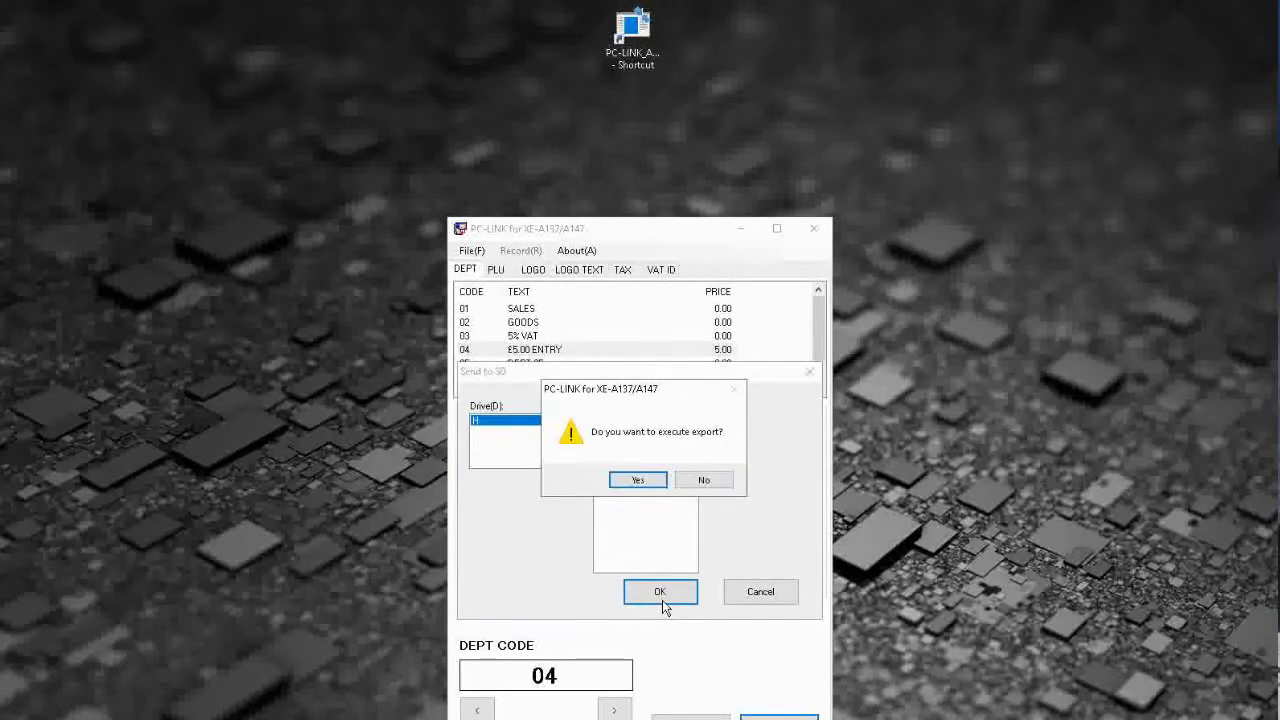
{"action": "left_click", "coordinate": [640, 481]}
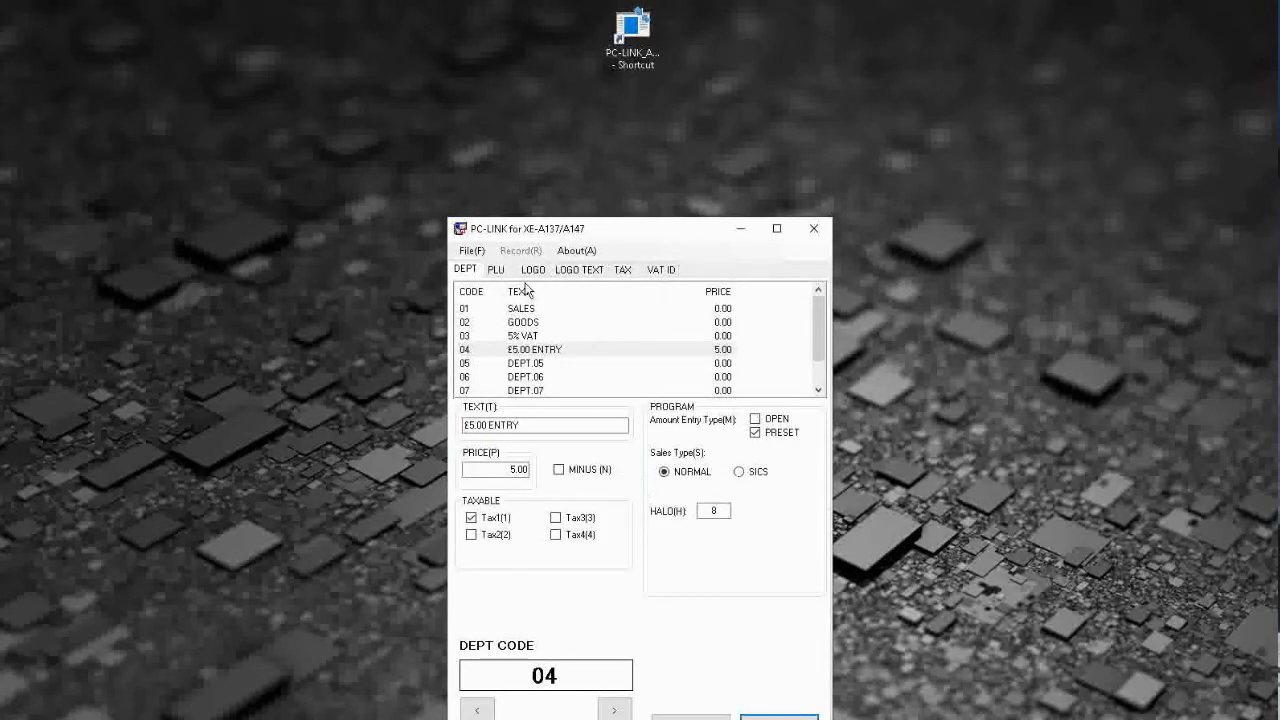
Name PLU 001 APPLE and set its price to 50.00
{"action": "left_click", "coordinate": [497, 270]}
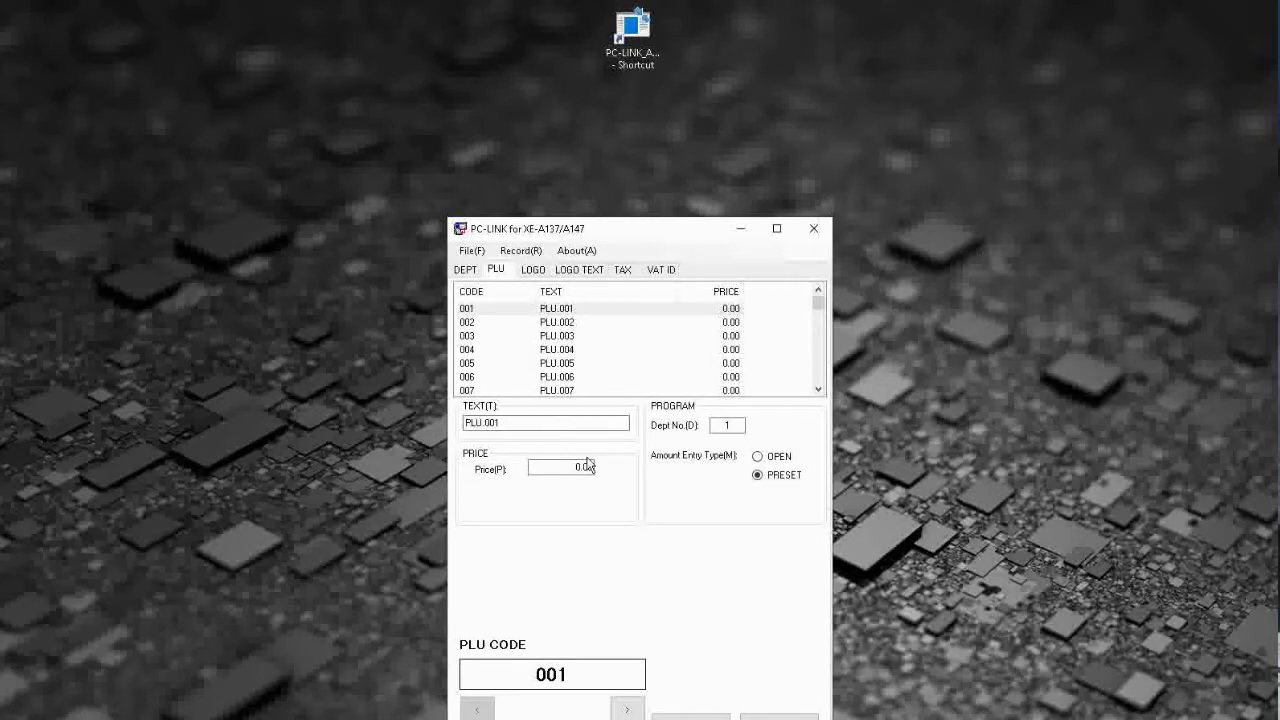
{"action": "double_click", "coordinate": [534, 421]}
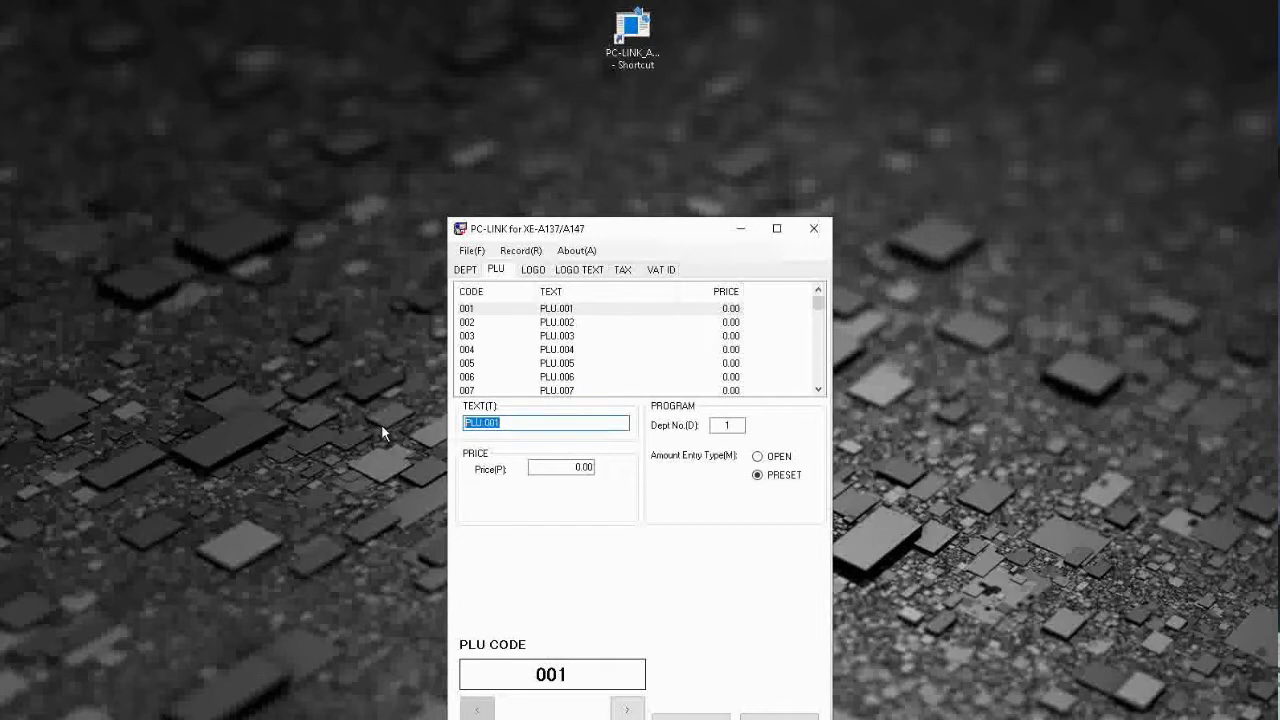
{"action": "type", "text": "APPLE"}
{"action": "key", "text": "Tab"}
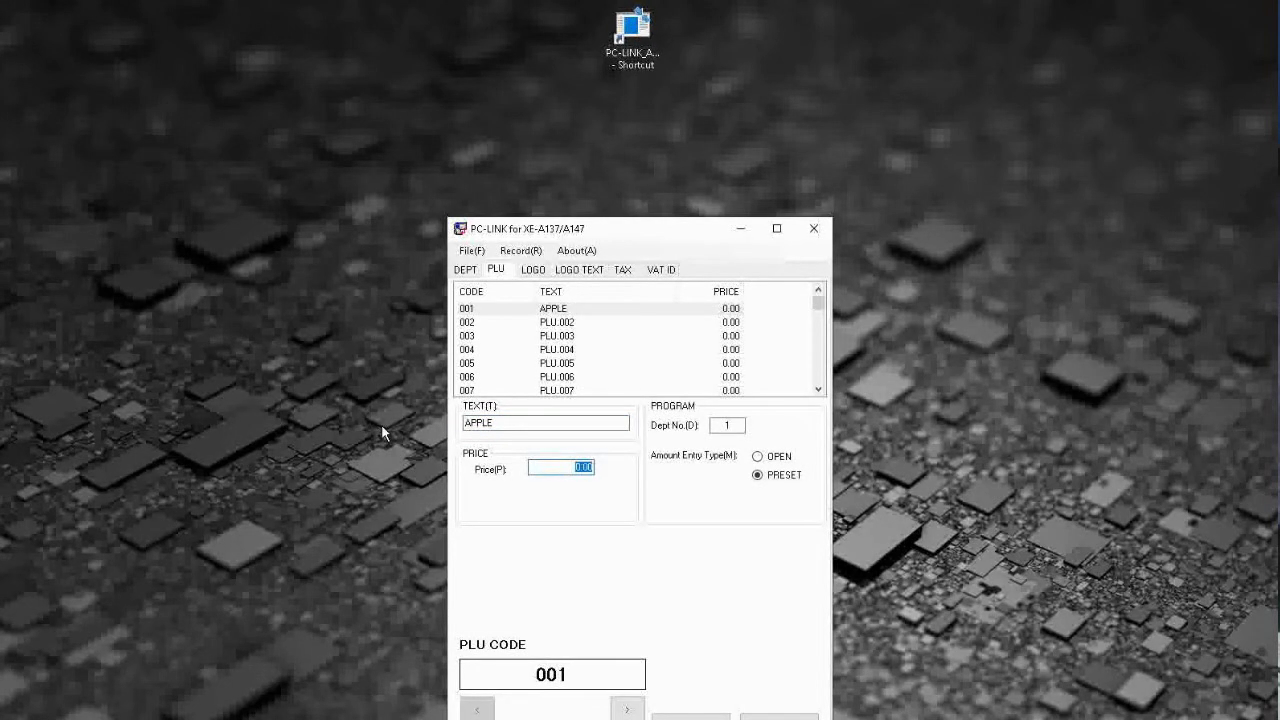
{"action": "type", "text": "50"}
Export the PLU data to the SD folder ECRXXX14
{"action": "left_click", "coordinate": [779, 716]}
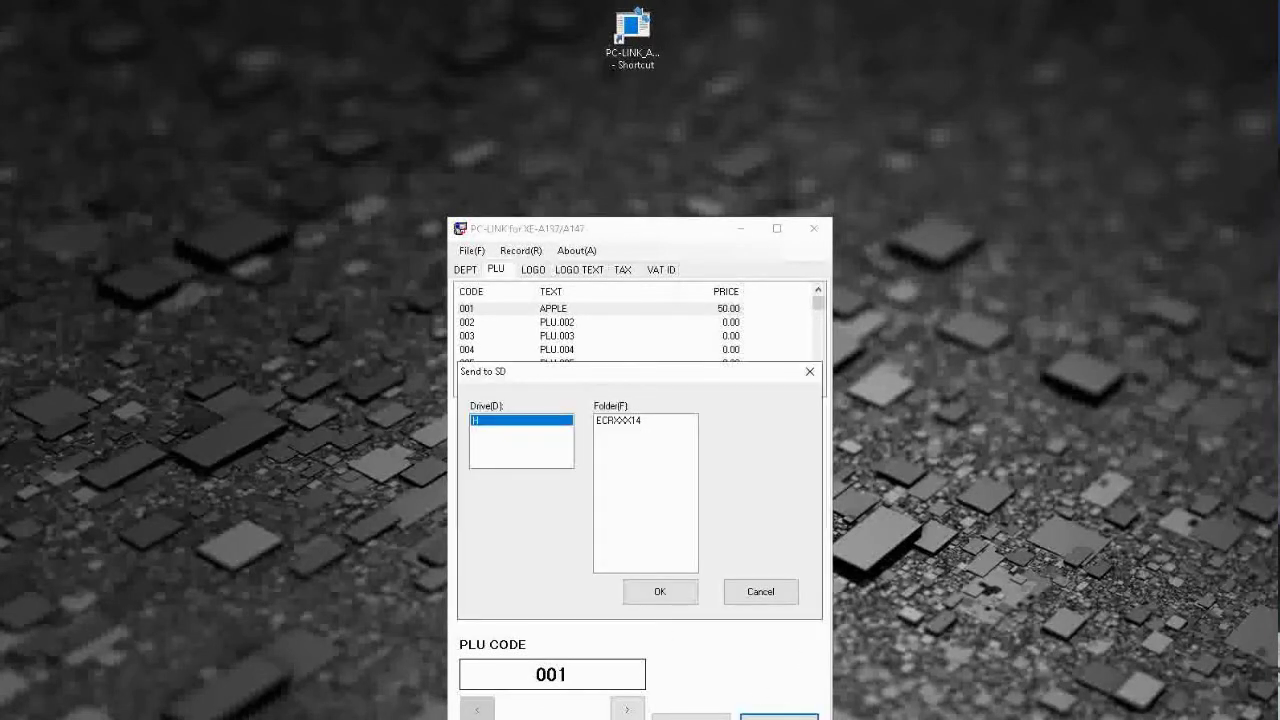
{"action": "left_click", "coordinate": [622, 421]}
{"action": "left_click", "coordinate": [659, 600]}
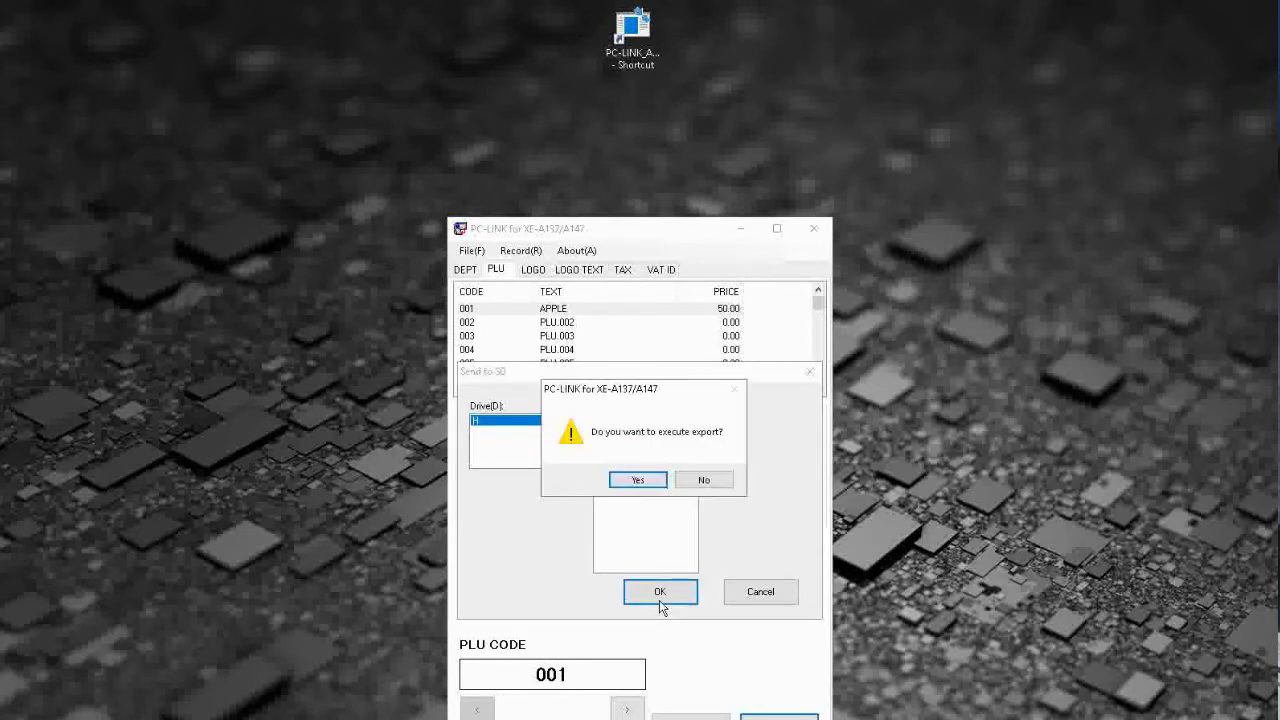
{"action": "left_click", "coordinate": [630, 481]}
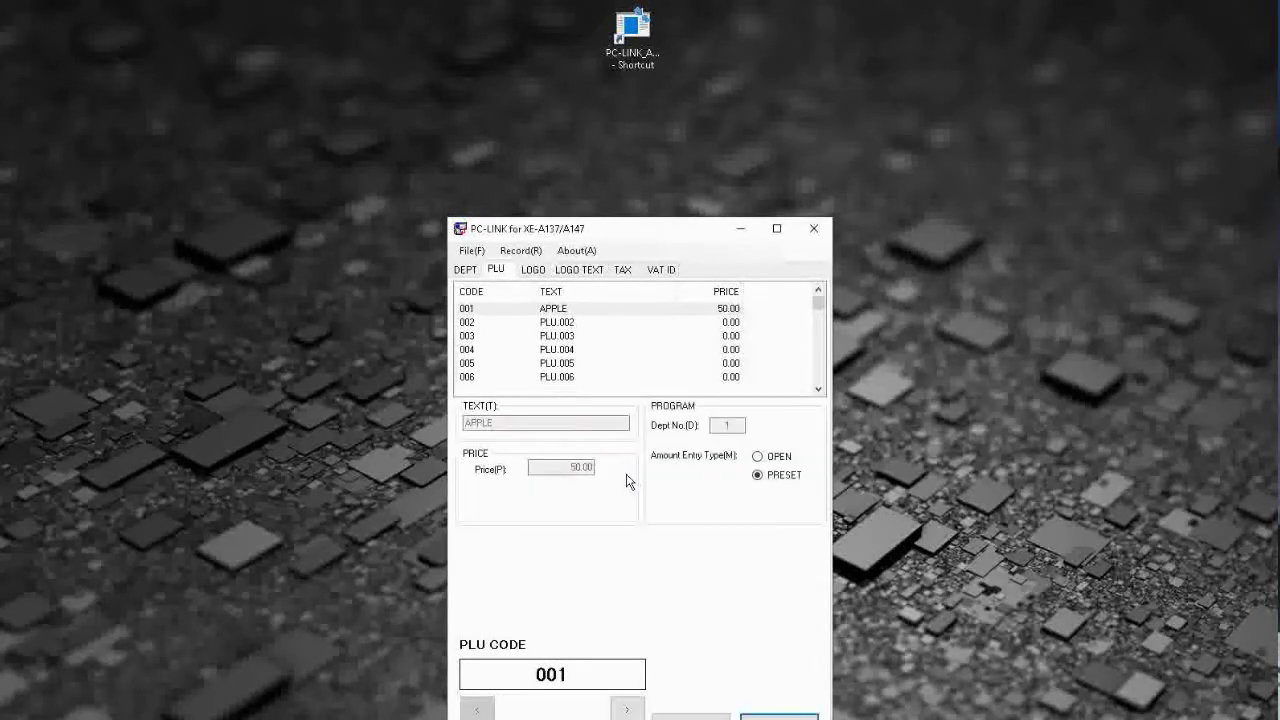
Replace THANK YOU on line 1 of the logo text with SHARPHELP, keeping an underscore before each letter
{"action": "left_click", "coordinate": [543, 274]}
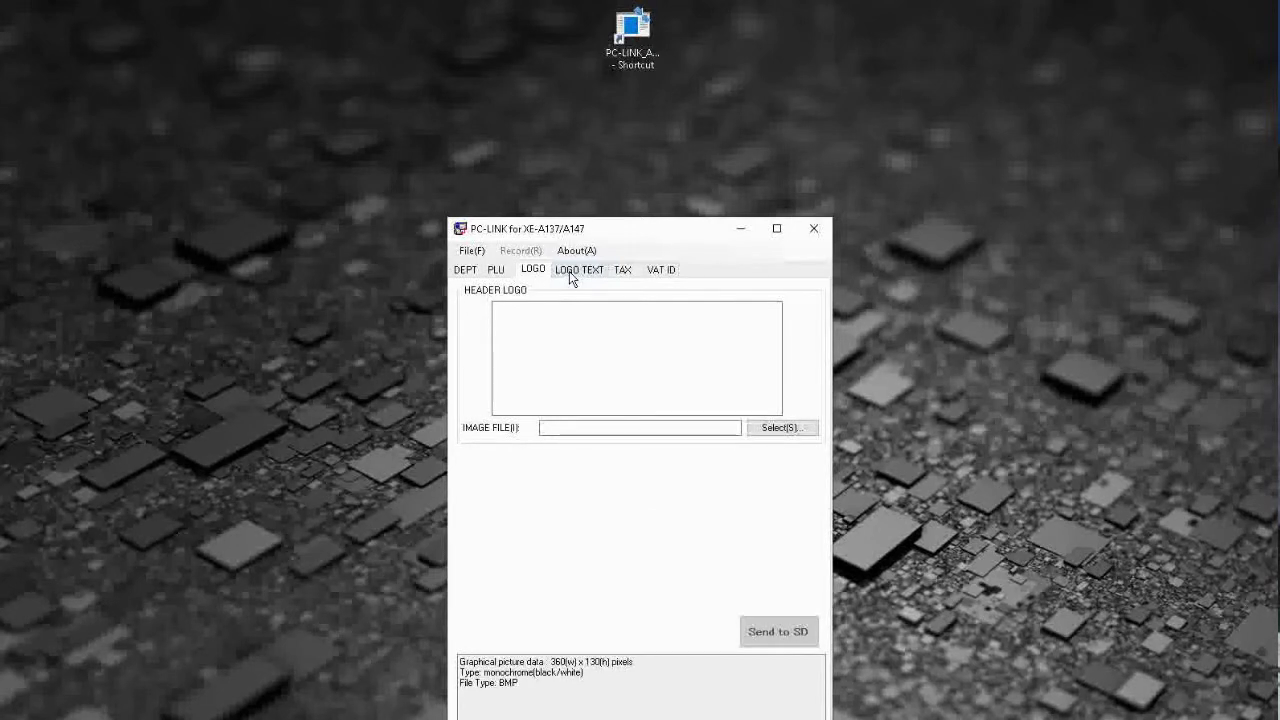
{"action": "left_click", "coordinate": [571, 279]}
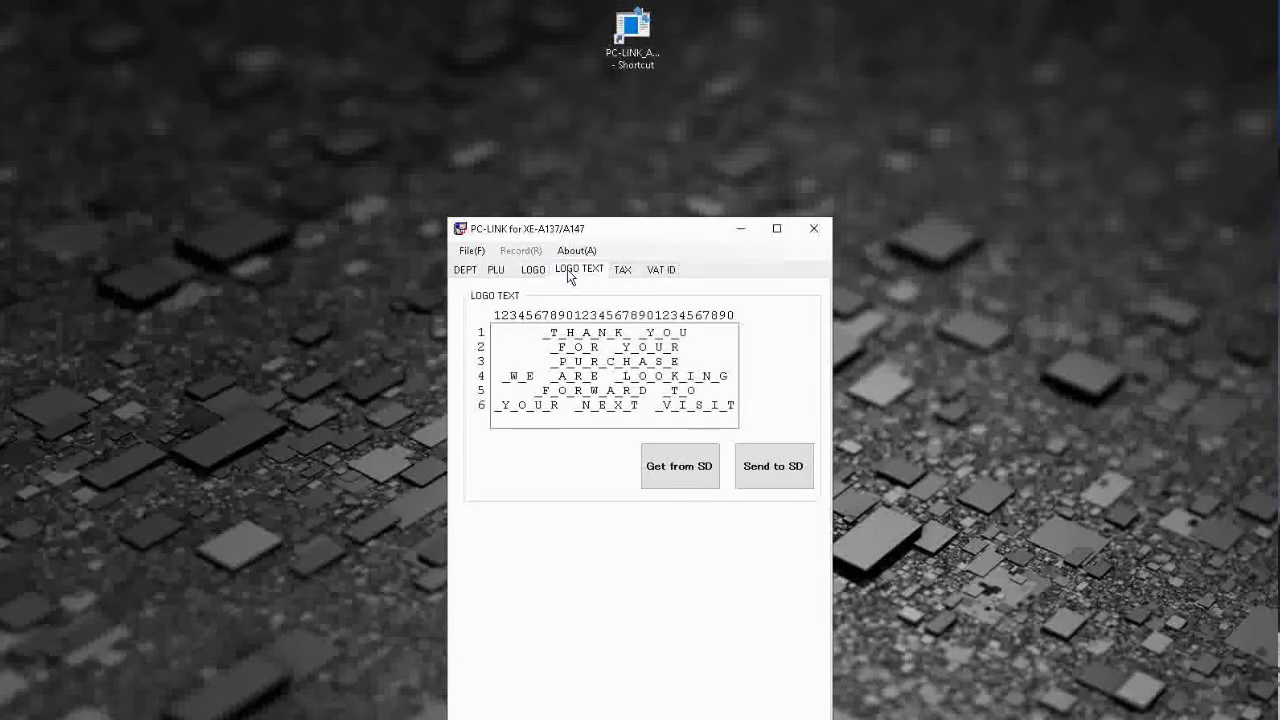
{"action": "left_click", "coordinate": [585, 332]}
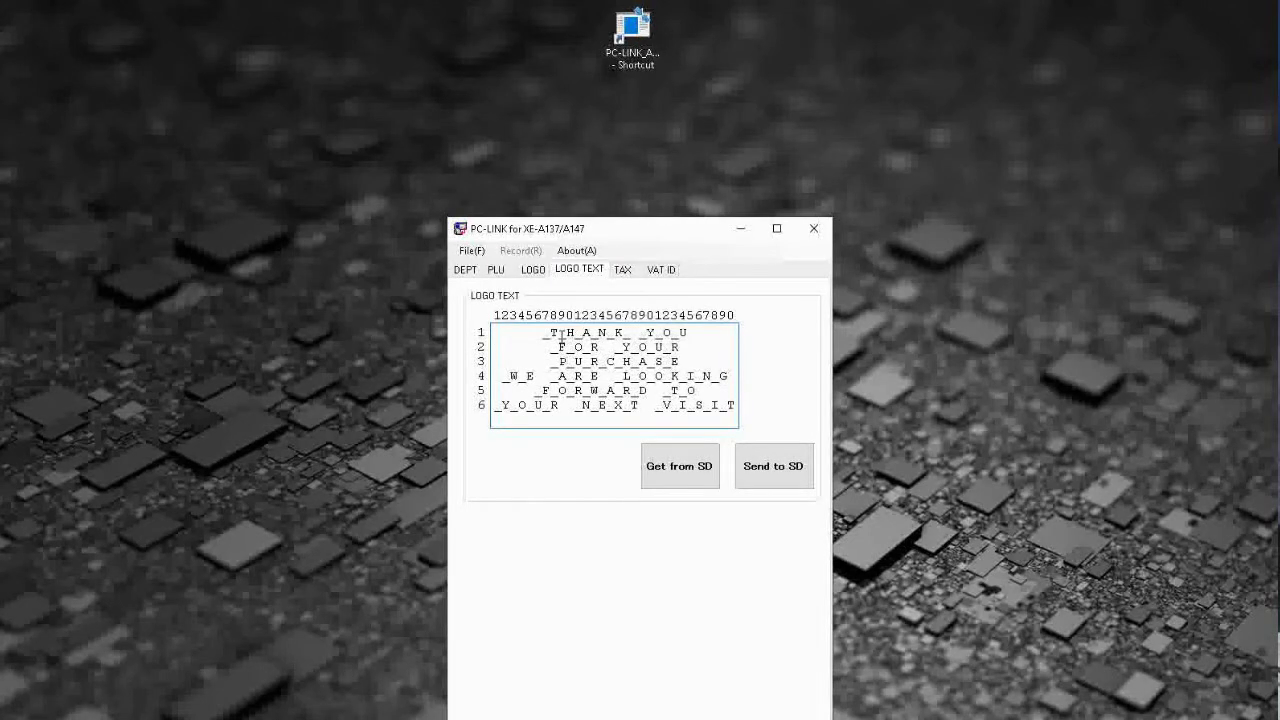
{"action": "left_click_drag", "start_coordinate": [560, 332], "coordinate": [554, 332]}
{"action": "key", "text": "Delete"}
{"action": "type", "text": "S"}
{"action": "key", "text": "Delete"}
{"action": "type", "text": "R"}
{"action": "key", "text": "Delete"}
{"action": "type", "text": "P_H"}
{"action": "key", "text": "BackSpace"}
{"action": "key", "text": "Delete"}
{"action": "type", "text": "E"}
{"action": "key", "text": "BackSpace"}
{"action": "type", "text": "L"}
{"action": "key", "text": "Delete"}
{"action": "type", "text": "P"}
Examine the underscores and character spacing on line 1 of the logo text
{"action": "left_click_drag", "start_coordinate": [543, 334], "coordinate": [550, 338]}
{"action": "left_click_drag", "start_coordinate": [559, 338], "coordinate": [548, 338]}
{"action": "key", "text": "Right"}
{"action": "key", "text": "Right"}
{"action": "left_click", "coordinate": [609, 332]}
{"action": "key", "text": "Right"}
{"action": "left_click", "coordinate": [641, 334]}
{"action": "key", "text": "Right"}
{"action": "key", "text": "Right"}
{"action": "key", "text": "Right"}
{"action": "left_click", "coordinate": [542, 333]}
{"action": "left_click", "coordinate": [506, 333]}
{"action": "left_click_drag", "start_coordinate": [681, 347], "coordinate": [543, 348]}
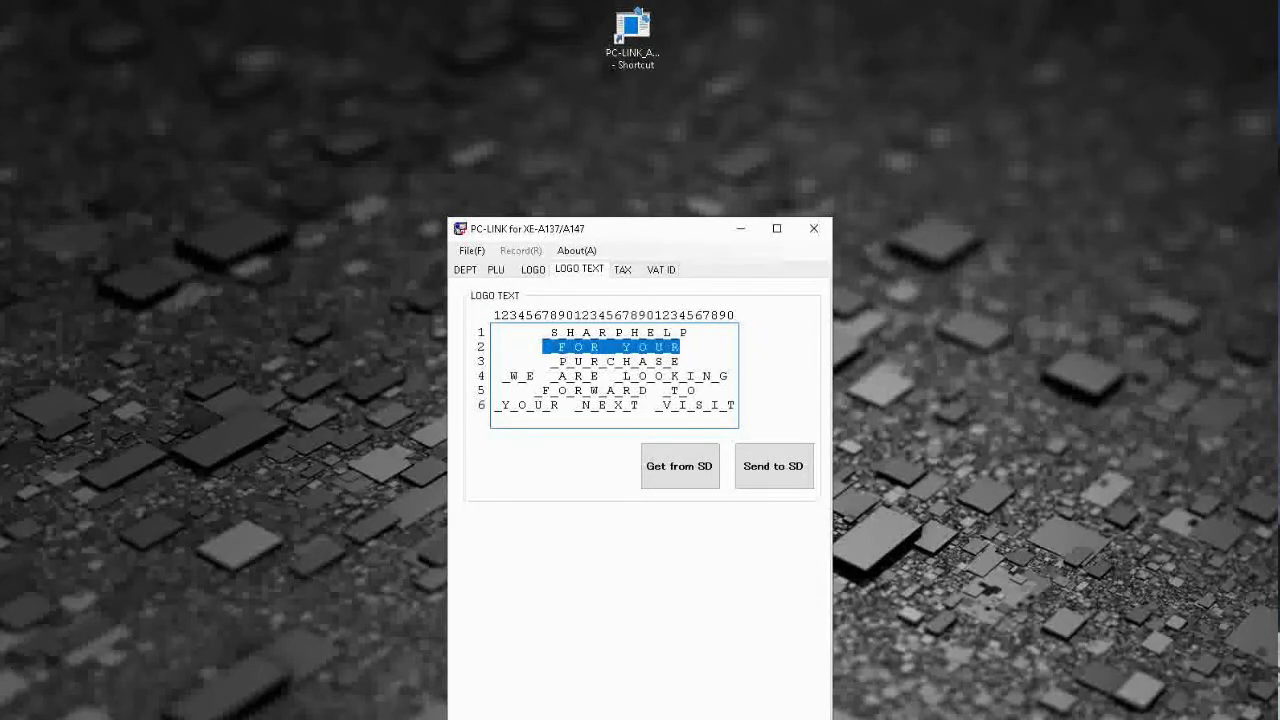
{"action": "key", "text": "Delete"}
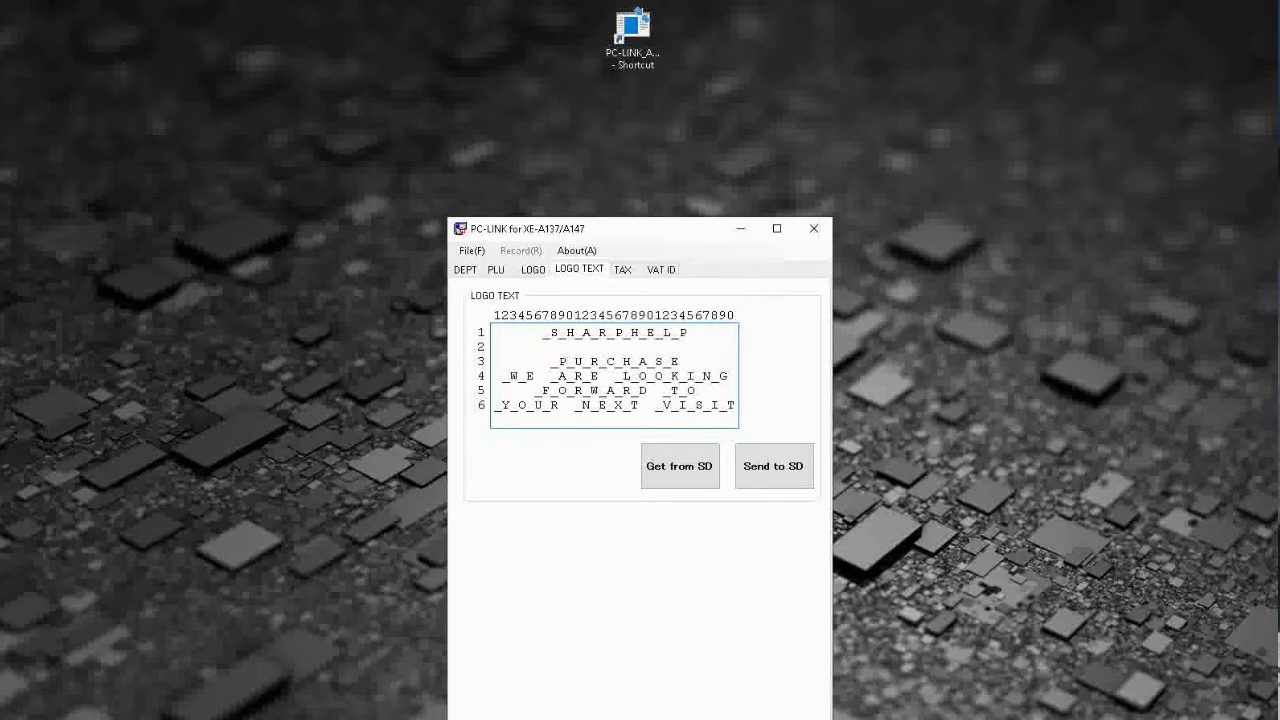
{"action": "key", "text": "BackSpace"}
{"action": "key", "text": "BackSpace"}
{"action": "key", "text": "BackSpace"}
{"action": "key", "text": "BackSpace"}
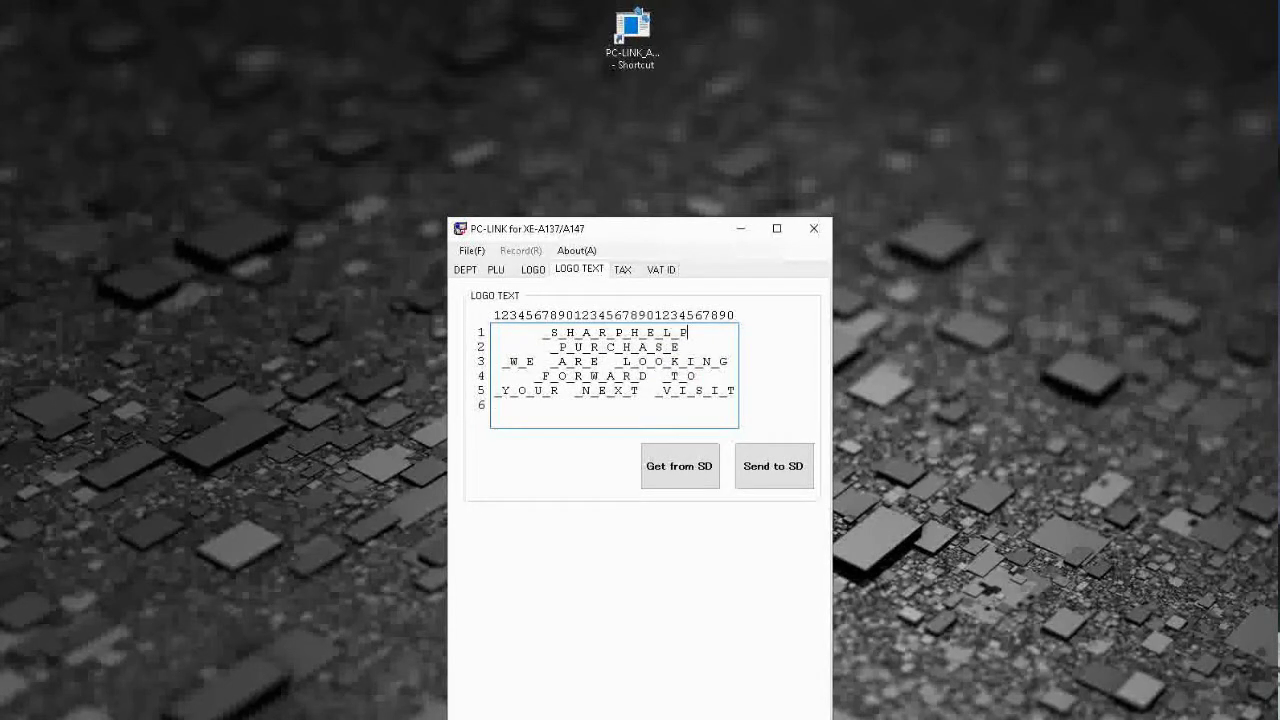
{"action": "key", "text": "Return"}
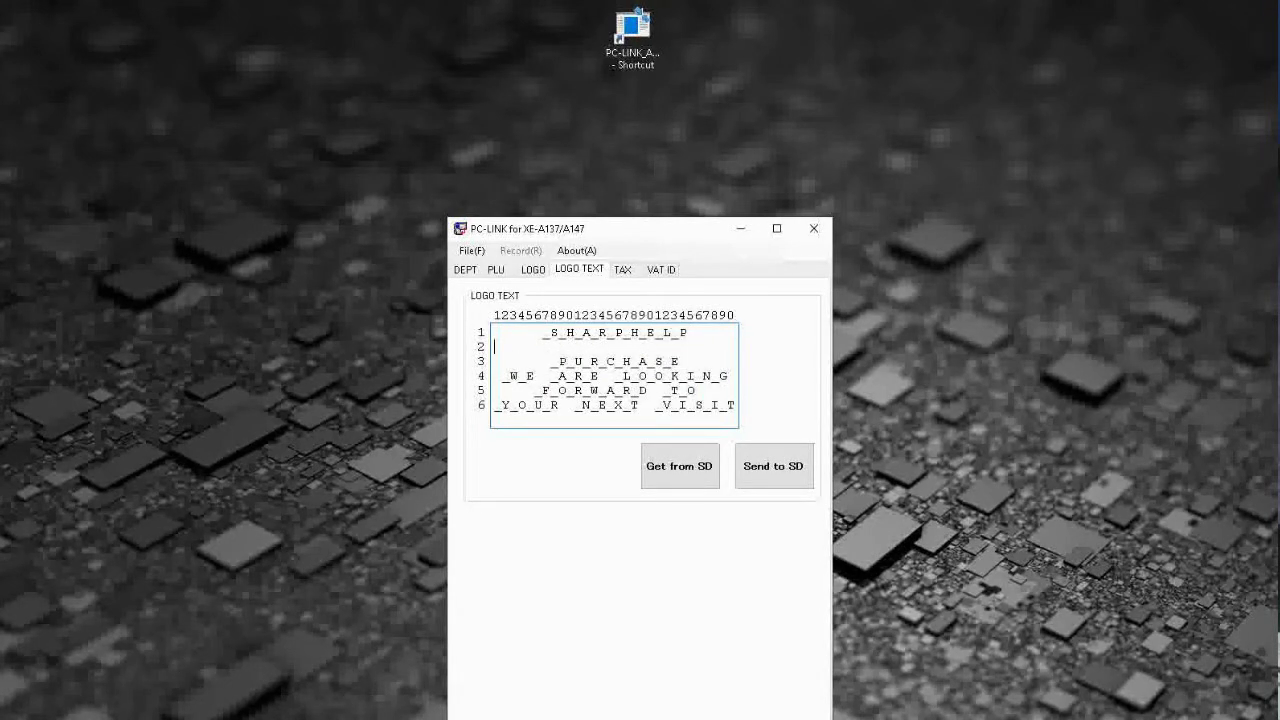
{"action": "type", "text": "www.sharphelp.co.uk"}
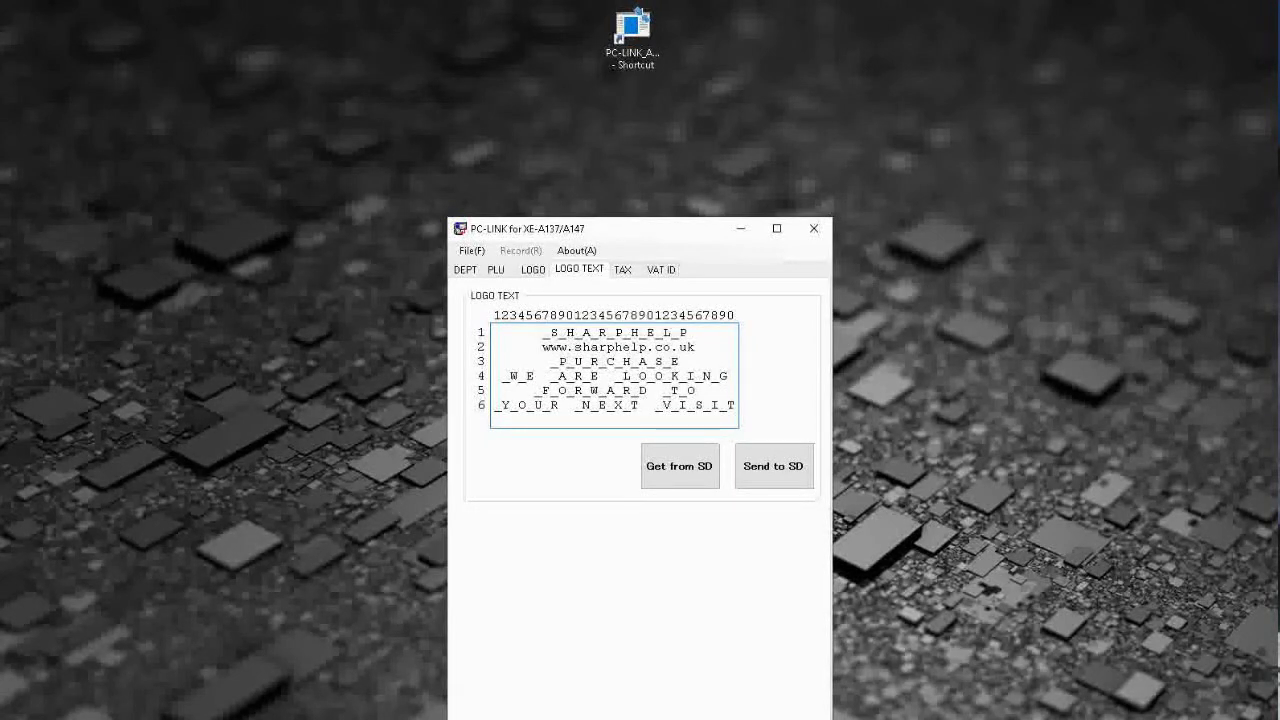
Replace PURCHASE on line 3 of the logo text with TEL: followed by the phone number
{"action": "key", "text": "Down"}
{"action": "key", "text": "Delete"}
{"action": "key", "text": "Delete"}
{"action": "key", "text": "Delete"}
{"action": "key", "text": "Delete"}
{"action": "key", "text": "Delete"}
{"action": "key", "text": "Delete"}
{"action": "key", "text": "Delete"}
{"action": "key", "text": "Delete"}
{"action": "key", "text": "Delete"}
{"action": "key", "text": "Delete"}
{"action": "key", "text": "Delete"}
{"action": "key", "text": "Delete"}
{"action": "key", "text": "Delete"}
{"action": "key", "text": "Delete"}
{"action": "key", "text": "Delete"}
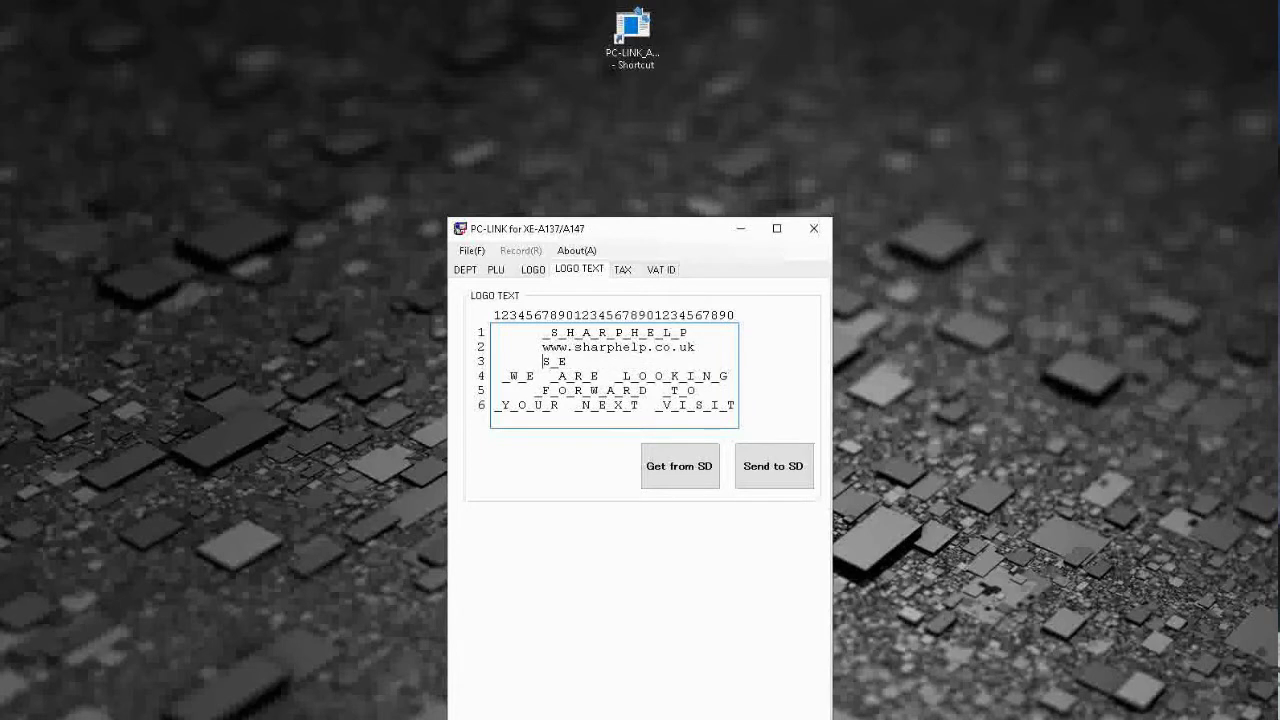
{"action": "key", "text": "Delete"}
{"action": "type", "text": "TEL: 00000 000000"}
Clear WE ARE LOOKING from line 4 and FORWARD TO from line 5 of the logo text
{"action": "left_click_drag", "start_coordinate": [727, 376], "coordinate": [497, 378]}
{"action": "key", "text": "Delete"}
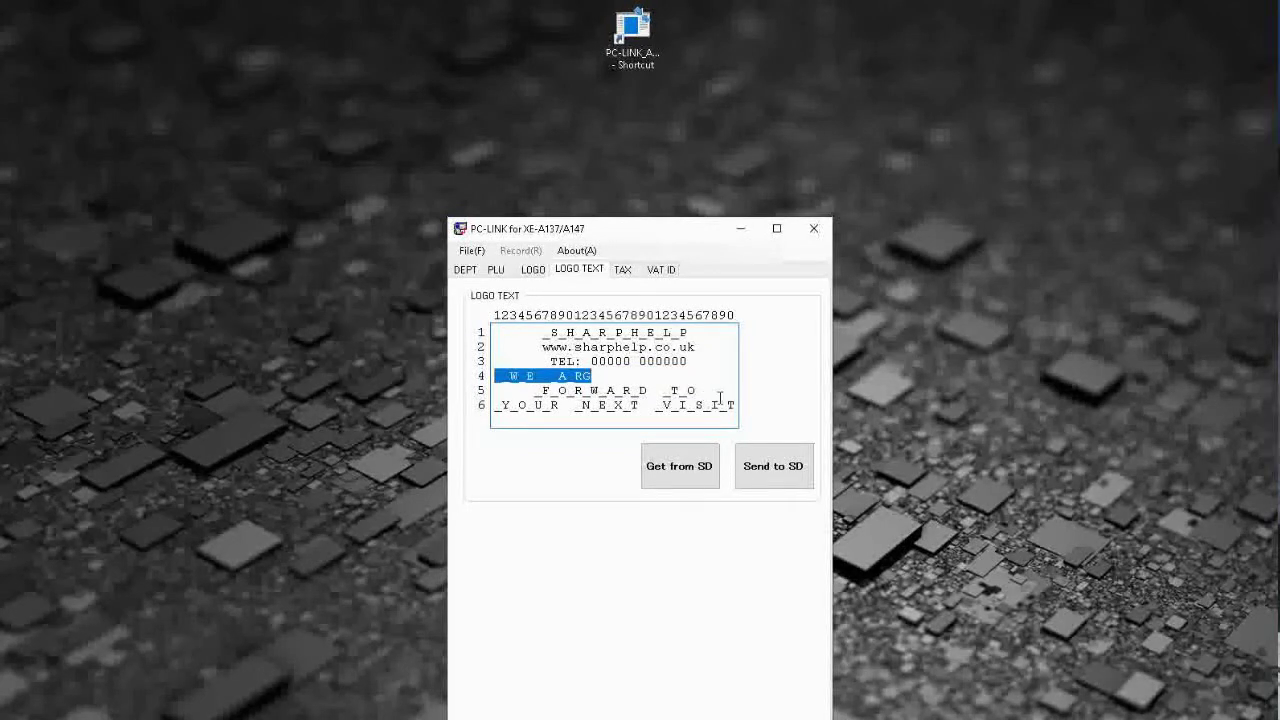
{"action": "left_click", "coordinate": [604, 382]}
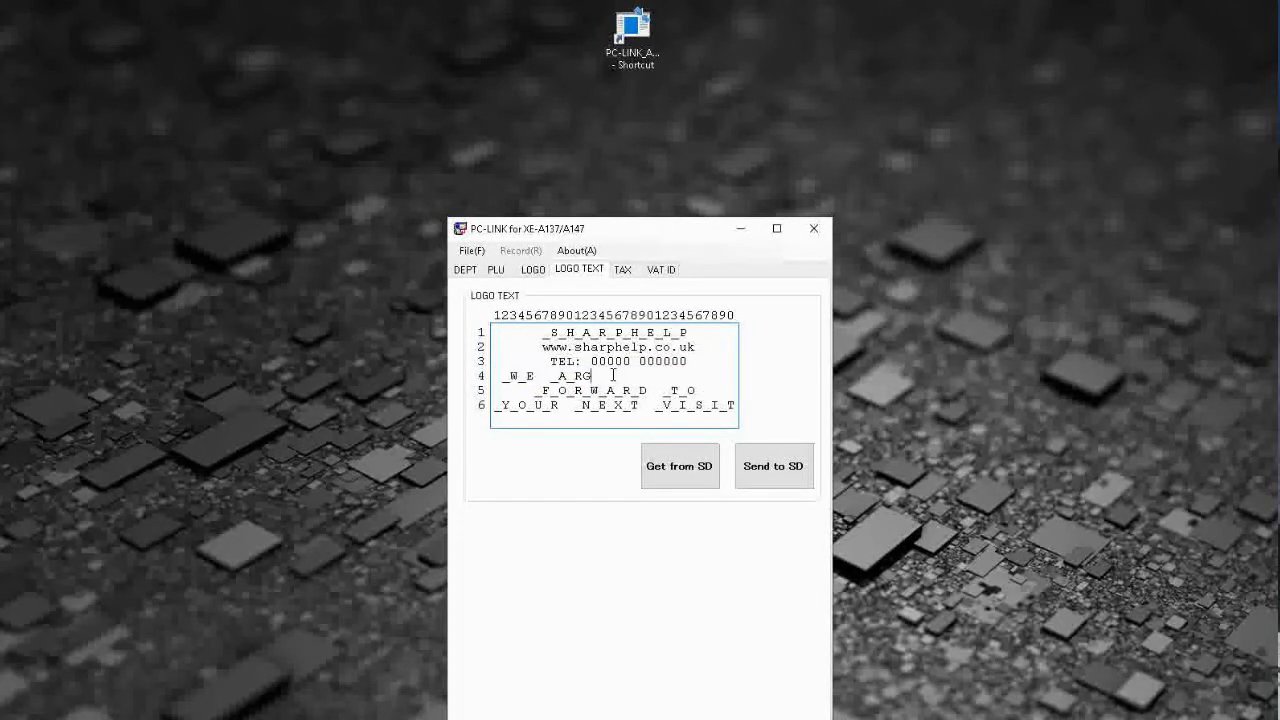
{"action": "key", "text": "BackSpace"}
{"action": "key", "text": "BackSpace"}
{"action": "key", "text": "BackSpace"}
{"action": "key", "text": "BackSpace"}
{"action": "key", "text": "BackSpace"}
{"action": "key", "text": "BackSpace"}
{"action": "key", "text": "BackSpace"}
{"action": "key", "text": "BackSpace"}
{"action": "key", "text": "BackSpace"}
{"action": "key", "text": "BackSpace"}
{"action": "key", "text": "BackSpace"}
{"action": "key", "text": "BackSpace"}
{"action": "key", "text": "BackSpace"}
{"action": "left_click_drag", "start_coordinate": [714, 385], "coordinate": [763, 414]}
{"action": "key", "text": "BackSpace"}
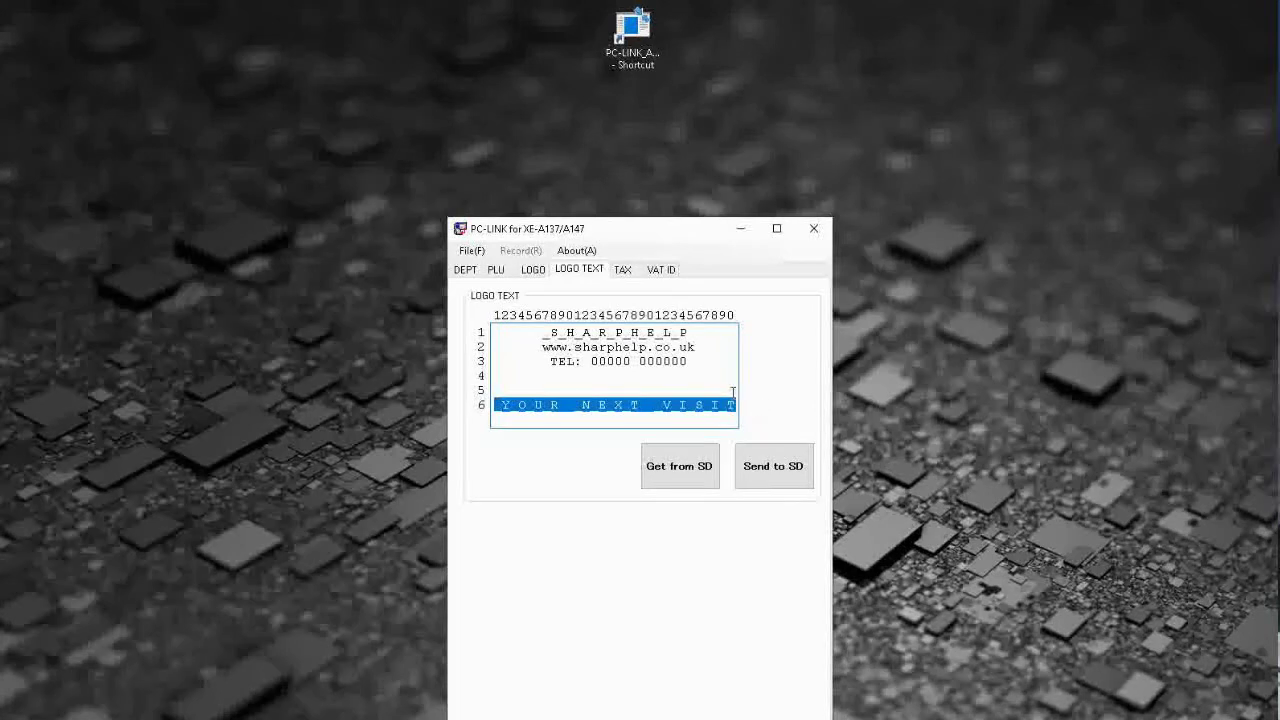
Clear YOUR NEXT VISIT from line 6 of the logo text
{"action": "left_click", "coordinate": [689, 405]}
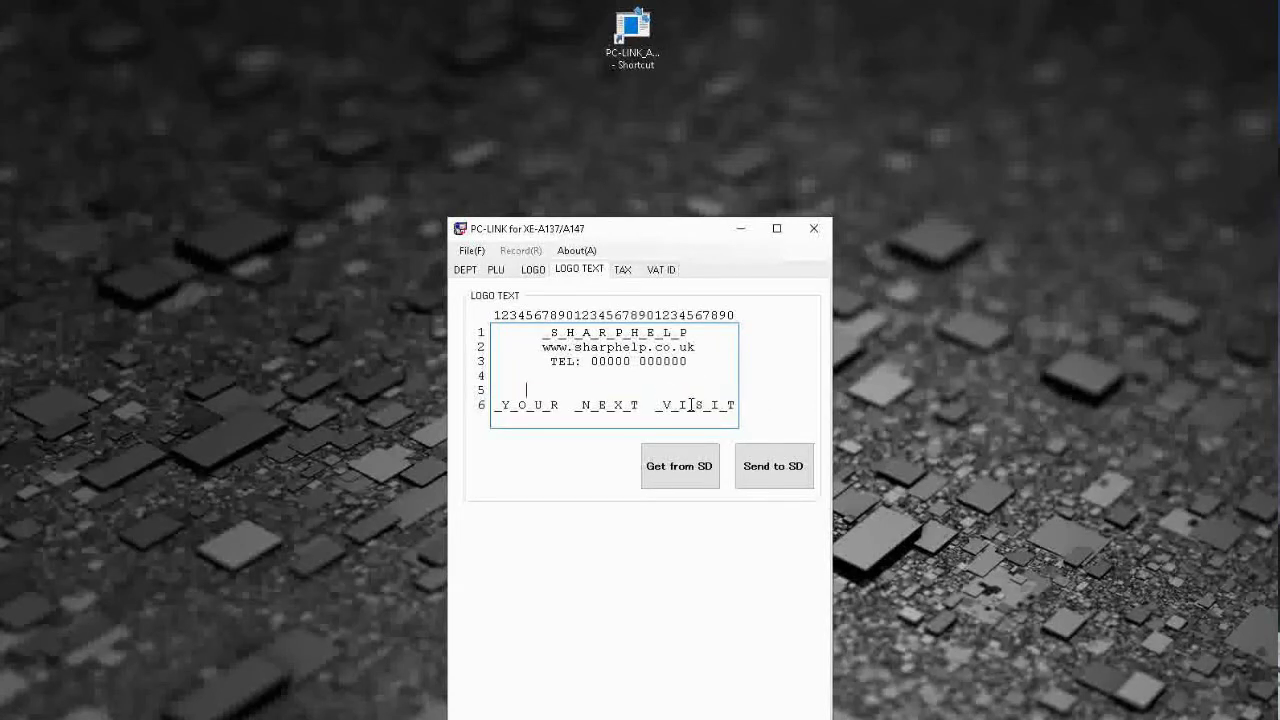
{"action": "key", "text": "BackSpace"}
{"action": "key", "text": "BackSpace"}
{"action": "key", "text": "BackSpace"}
{"action": "key", "text": "BackSpace"}
{"action": "key", "text": "BackSpace"}
{"action": "key", "text": "BackSpace"}
{"action": "key", "text": "BackSpace"}
{"action": "key", "text": "BackSpace"}
{"action": "key", "text": "BackSpace"}
{"action": "key", "text": "BackSpace"}
{"action": "key", "text": "BackSpace"}
{"action": "key", "text": "BackSpace"}
{"action": "key", "text": "BackSpace"}
{"action": "key", "text": "BackSpace"}
{"action": "key", "text": "BackSpace"}
{"action": "key", "text": "BackSpace"}
{"action": "key", "text": "BackSpace"}
{"action": "key", "text": "BackSpace"}
{"action": "key", "text": "BackSpace"}
{"action": "key", "text": "BackSpace"}
{"action": "key", "text": "BackSpace"}
{"action": "key", "text": "BackSpace"}
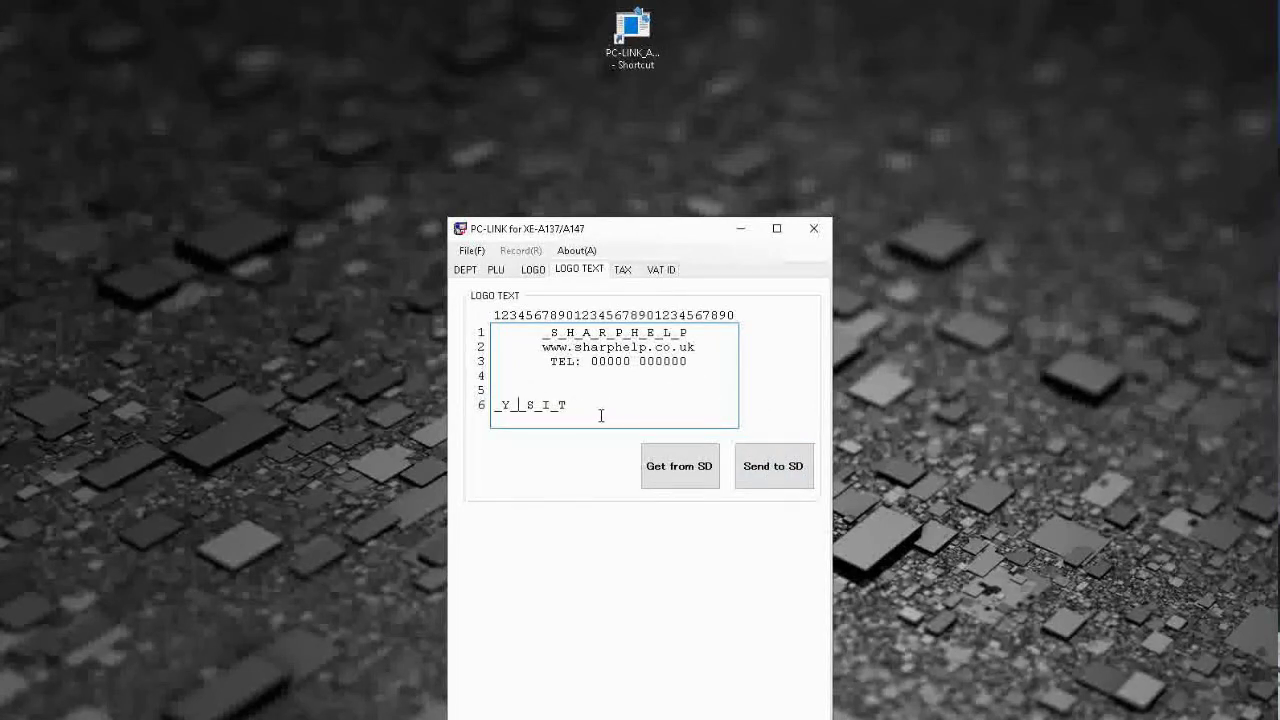
{"action": "left_click", "coordinate": [591, 412]}
{"action": "key", "text": "BackSpace"}
{"action": "key", "text": "BackSpace"}
{"action": "key", "text": "BackSpace"}
{"action": "key", "text": "BackSpace"}
{"action": "key", "text": "BackSpace"}
{"action": "key", "text": "BackSpace"}
{"action": "key", "text": "BackSpace"}
{"action": "key", "text": "BackSpace"}
{"action": "key", "text": "BackSpace"}
Export the logo text to the ECRXXX14 folder on SD drive H and confirm the export
{"action": "left_click", "coordinate": [779, 474]}
{"action": "left_click", "coordinate": [648, 421]}
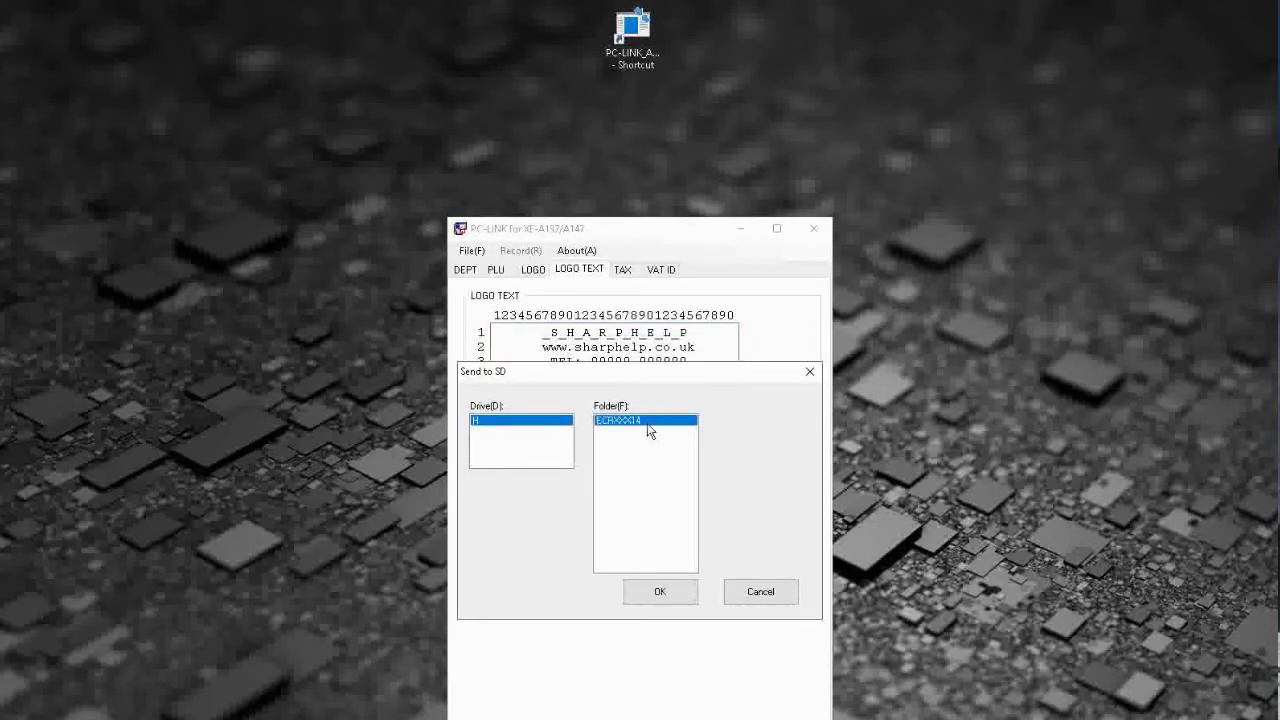
{"action": "left_click", "coordinate": [679, 608]}
{"action": "left_click", "coordinate": [650, 480]}
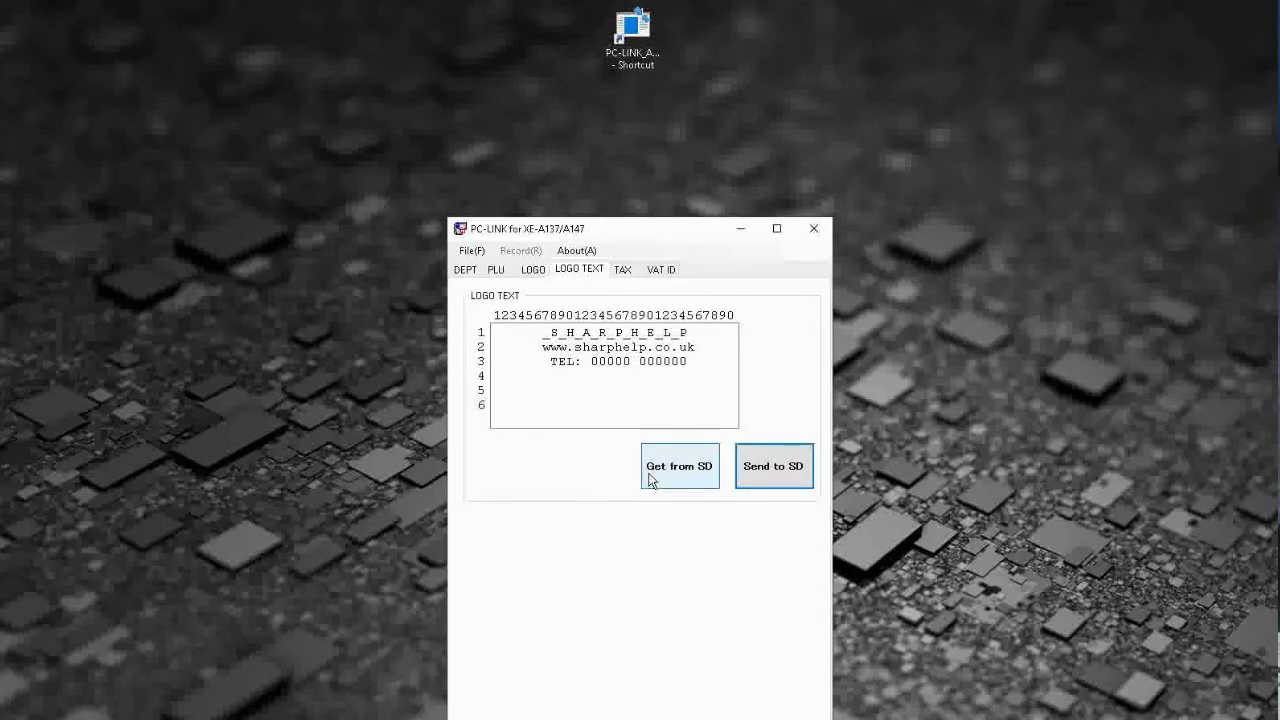
Set the tax rate of tax no. 1 to 20.0000 in the tax settings
{"action": "left_click", "coordinate": [630, 274]}
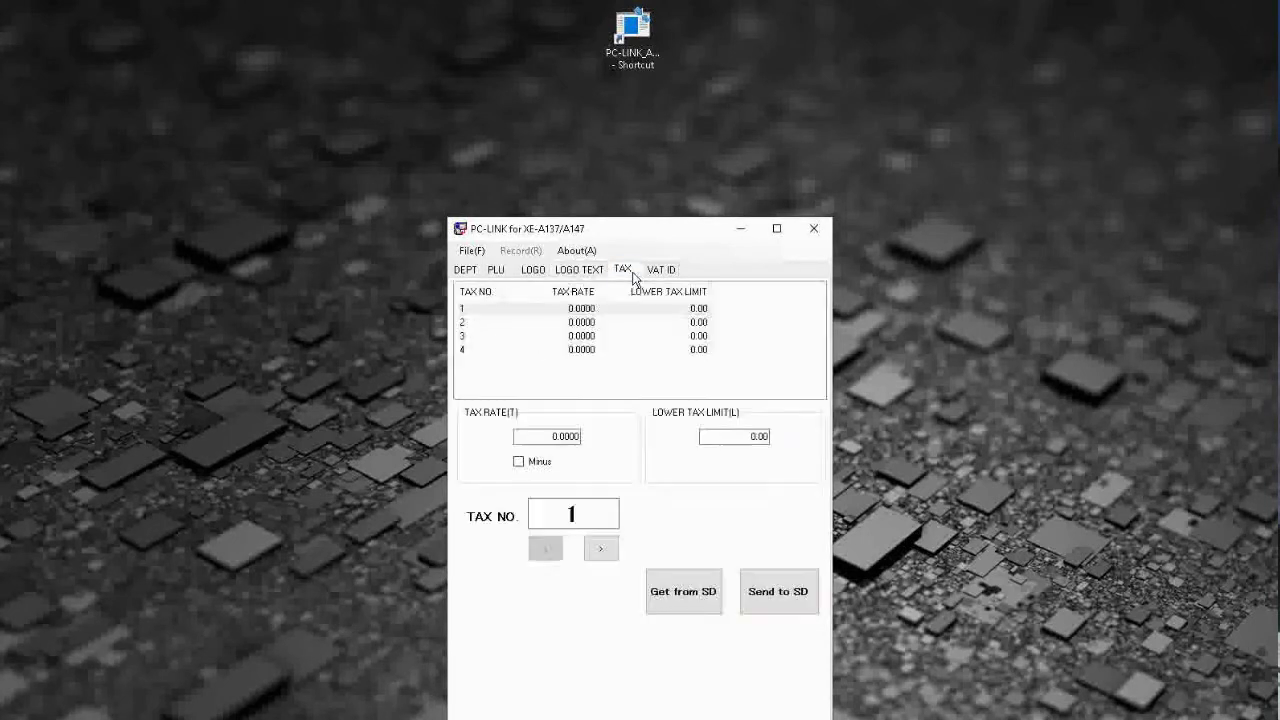
{"action": "left_click", "coordinate": [572, 309]}
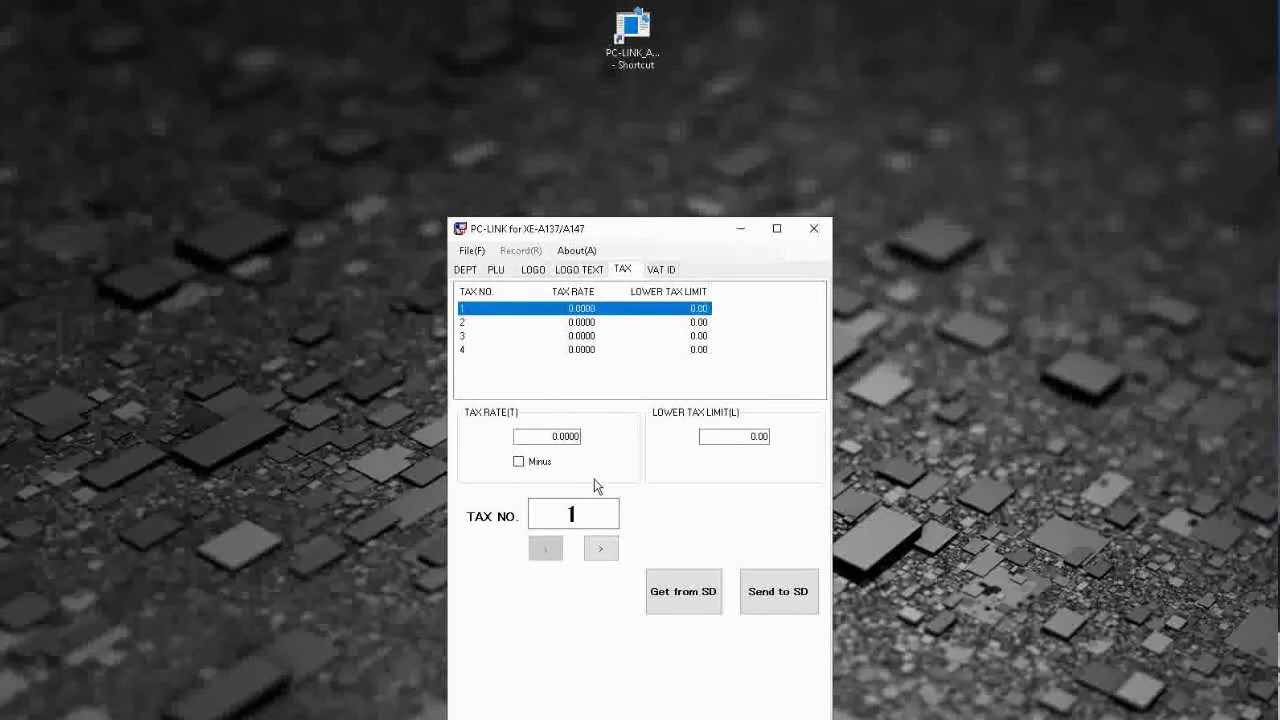
{"action": "left_click", "coordinate": [545, 436]}
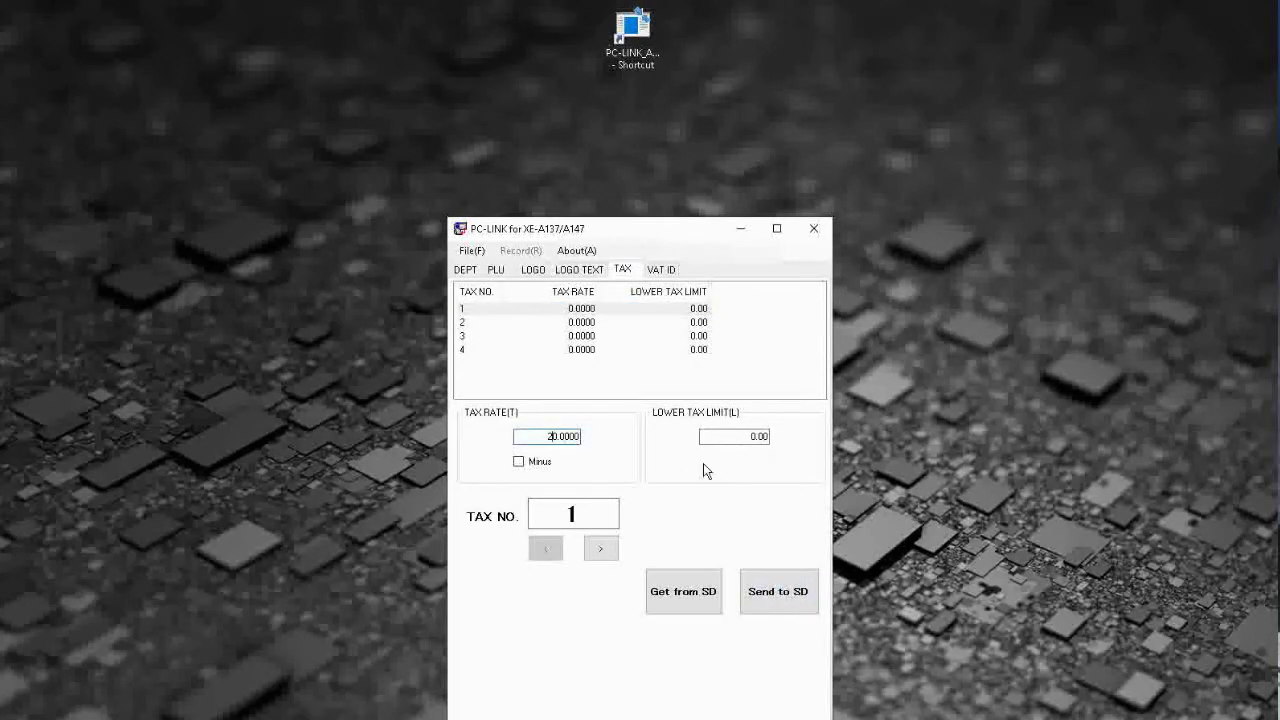
Set the tax rate of tax no. 2 to 5.0000
{"action": "left_click", "coordinate": [605, 322]}
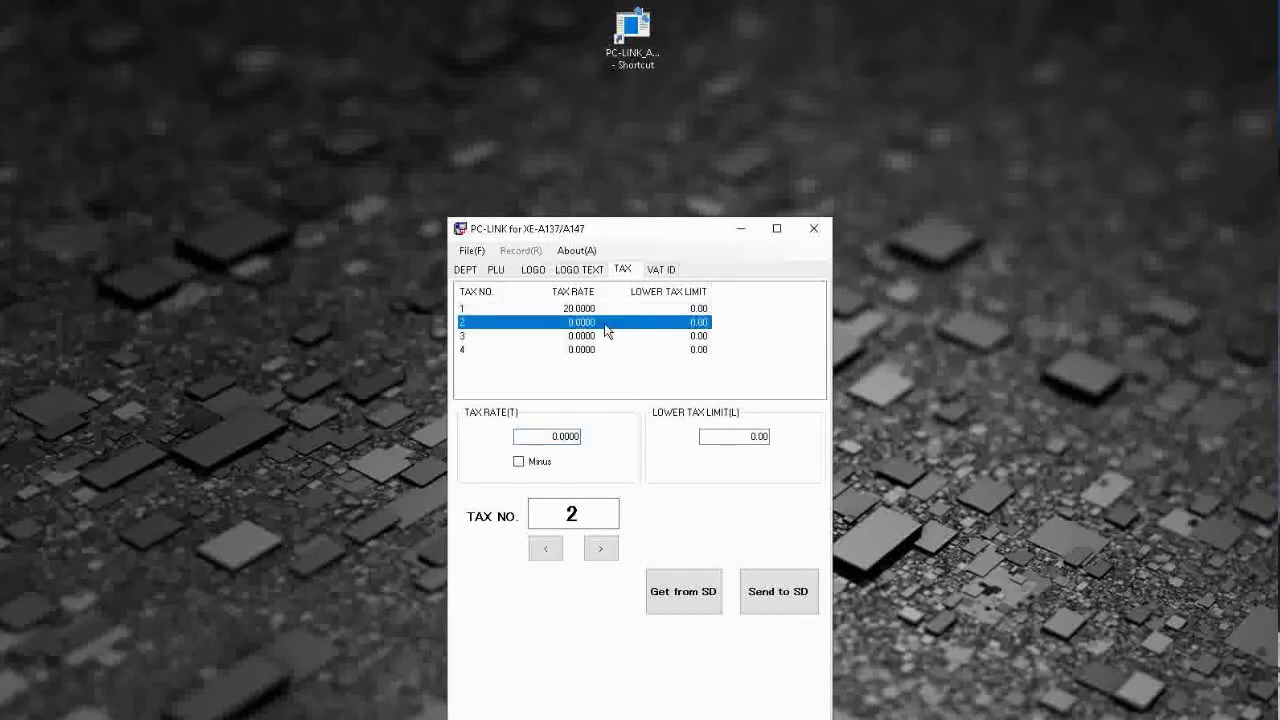
{"action": "left_click", "coordinate": [555, 437]}
{"action": "type", "text": "5"}
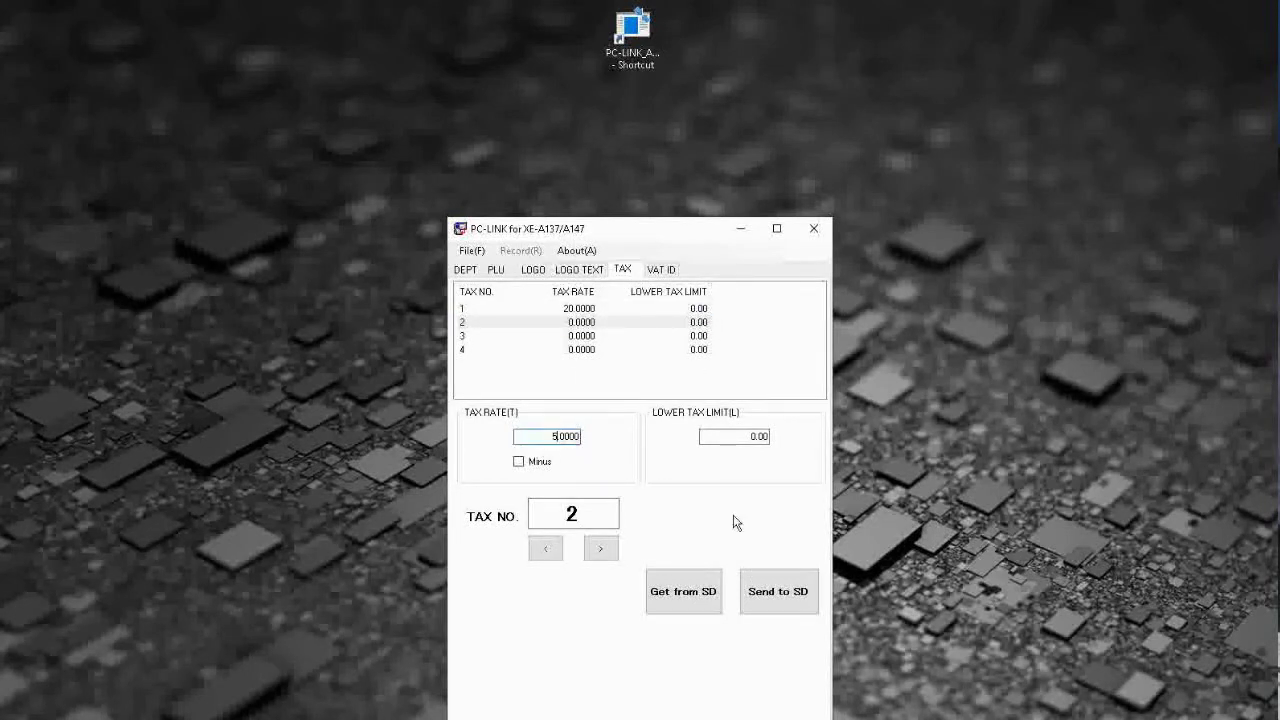
{"action": "left_click", "coordinate": [735, 437]}
{"action": "left_click", "coordinate": [589, 338]}
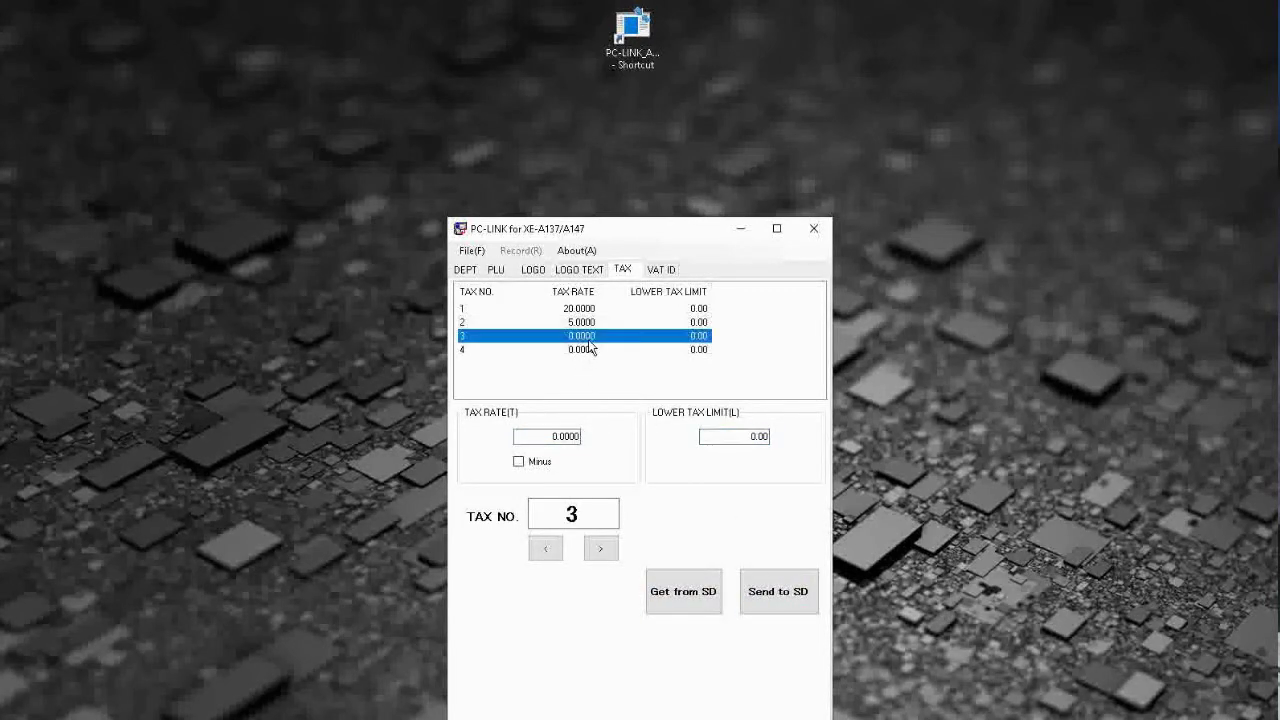
Export the tax settings to the ECRXXX14 folder on SD drive H and confirm the export
{"action": "left_click", "coordinate": [800, 588]}
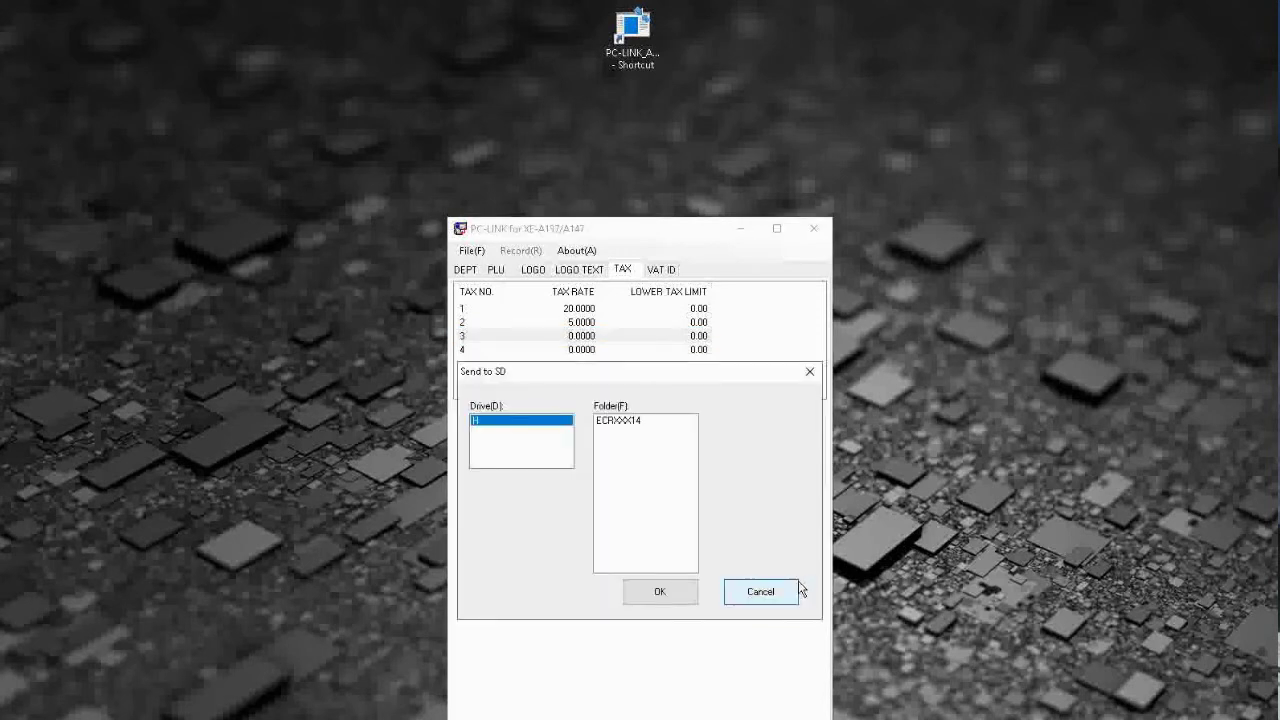
{"action": "left_click", "coordinate": [678, 594]}
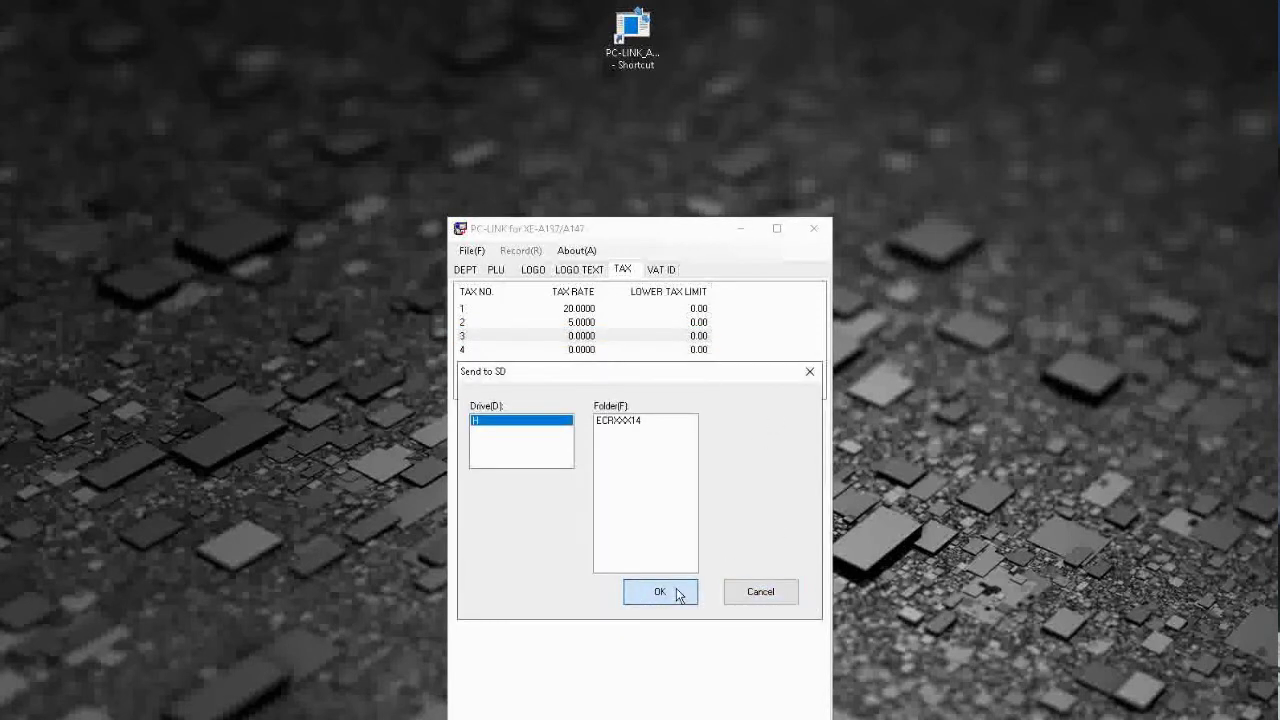
{"action": "left_click", "coordinate": [699, 480]}
{"action": "left_click", "coordinate": [645, 423]}
{"action": "left_click", "coordinate": [680, 595]}
{"action": "left_click", "coordinate": [640, 480]}
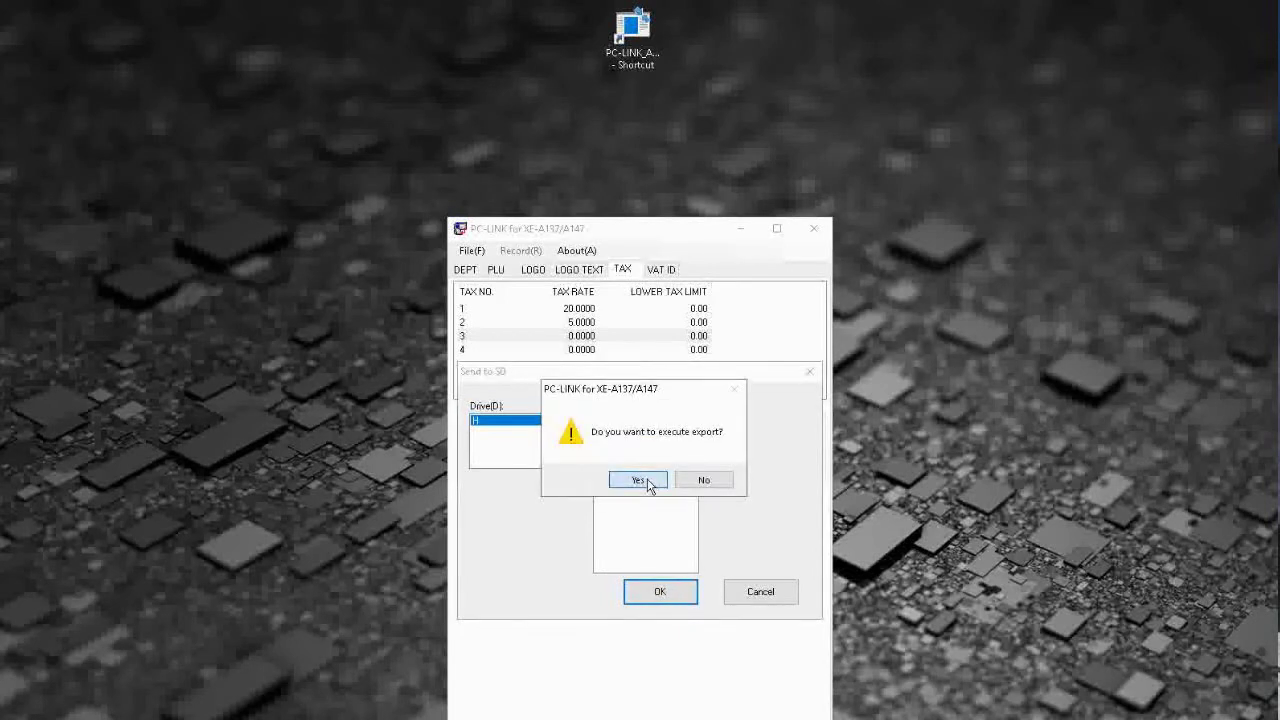